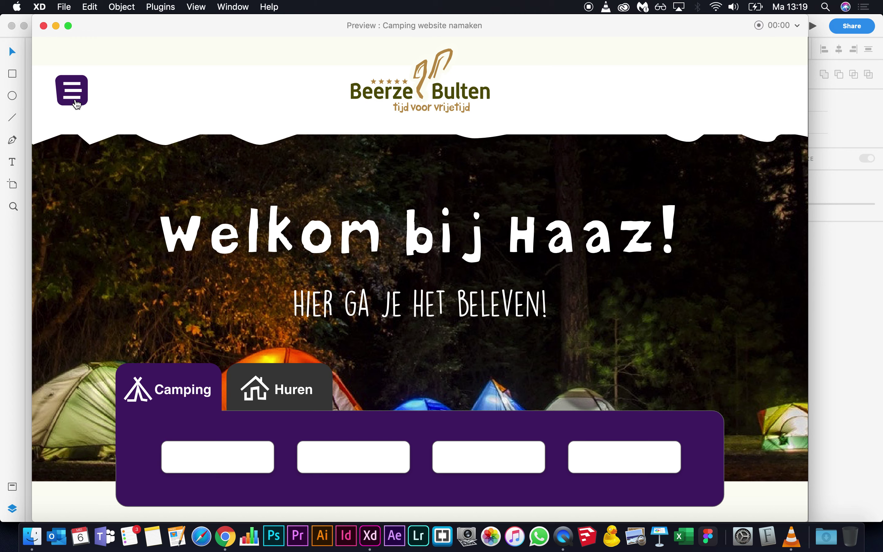
# - Toggle the preview's navigation menu open and closed three times, then close the preview window
pyautogui.click(77, 104)
pyautogui.click(77, 103)
pyautogui.click(77, 102)
pyautogui.click(77, 102)
pyautogui.click(78, 102)
pyautogui.click(77, 102)
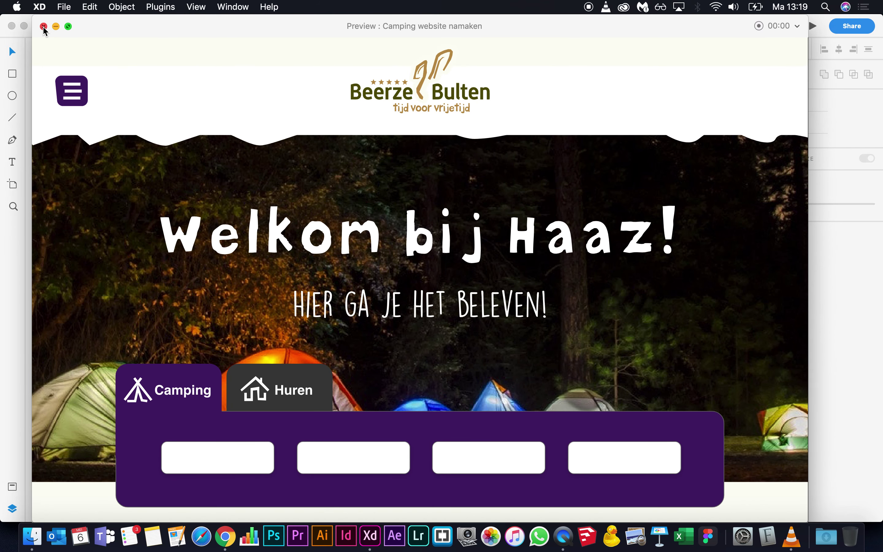
pyautogui.click(44, 27)
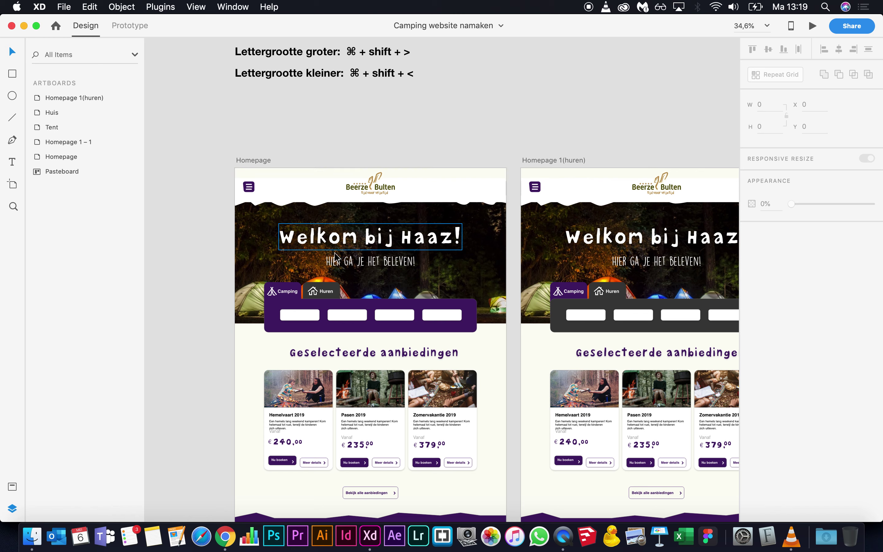
pyautogui.scroll(5, 324, 314)
pyautogui.scroll(5, 324, 314)
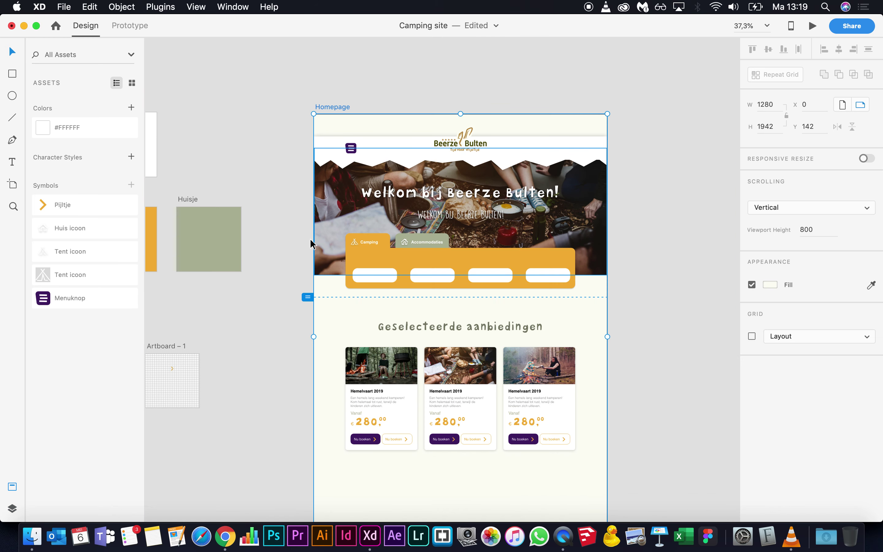
pyautogui.hscroll(-5, 309, 239)
pyautogui.hscroll(6, 310, 238)
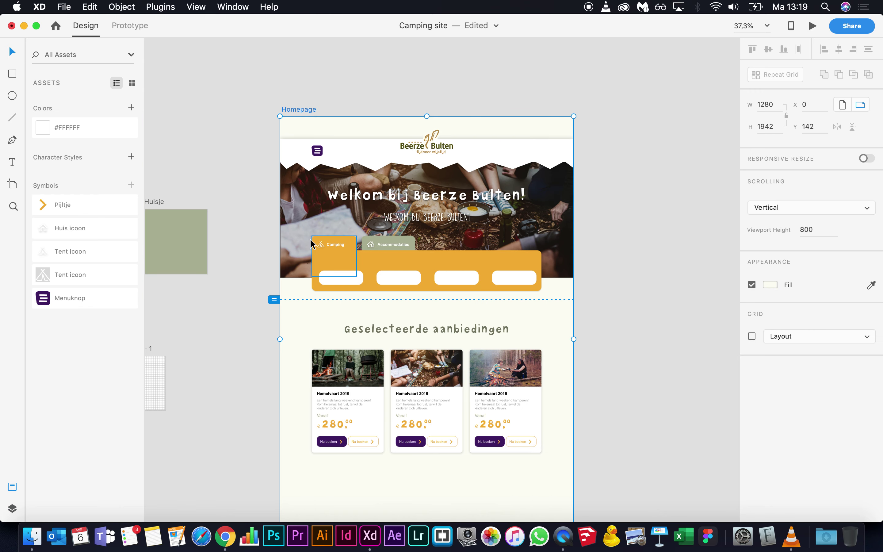
pyautogui.scroll(5, 478, 230)
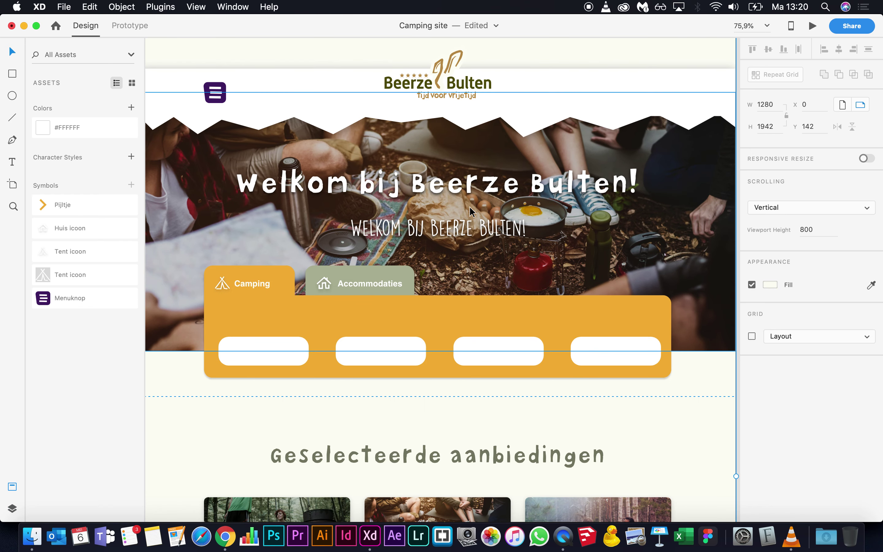
pyautogui.scroll(1, 469, 206)
pyautogui.scroll(2, 469, 206)
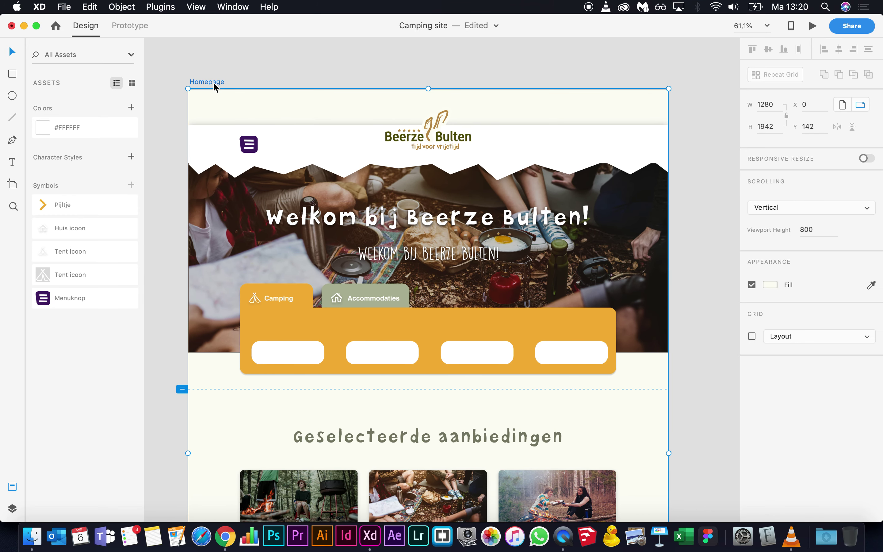
pyautogui.scroll(-15, 462, 285)
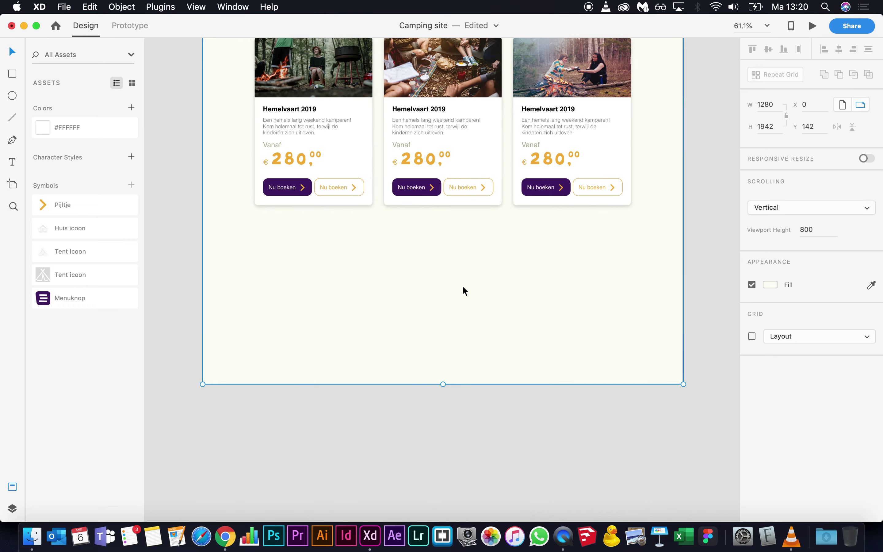
pyautogui.scroll(4, 339, 221)
pyautogui.click(211, 178)
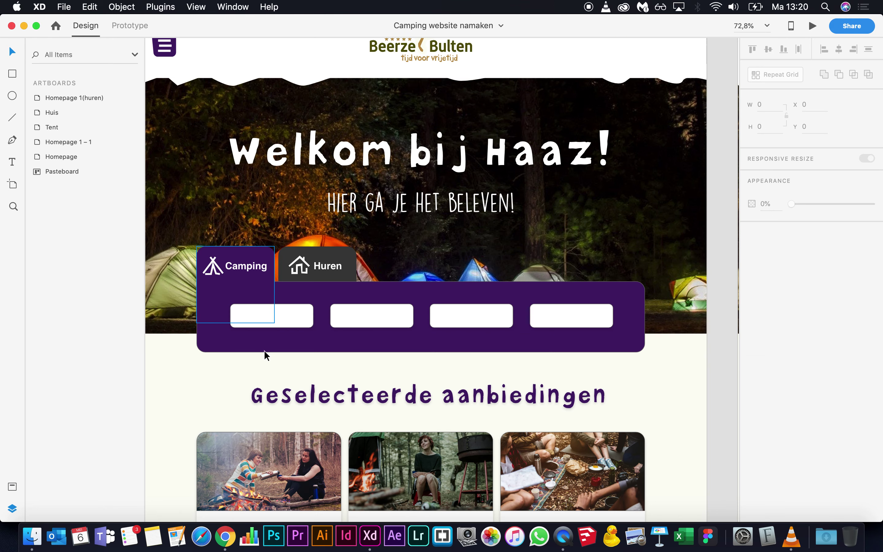
pyautogui.scroll(-20, 264, 351)
pyautogui.scroll(5, 361, 406)
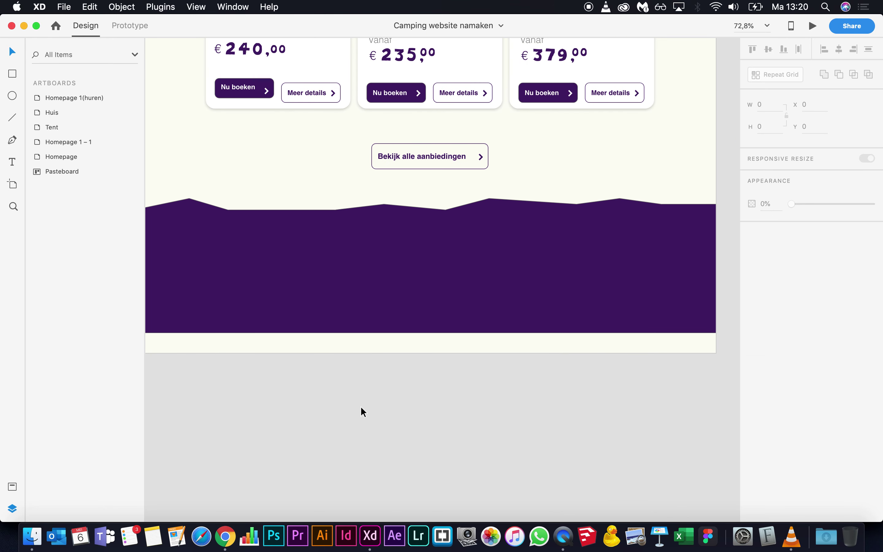
# - Paste the purple footer wave and 'Bekijk alle aanbiedingen' button onto the page
pyautogui.click(449, 146)
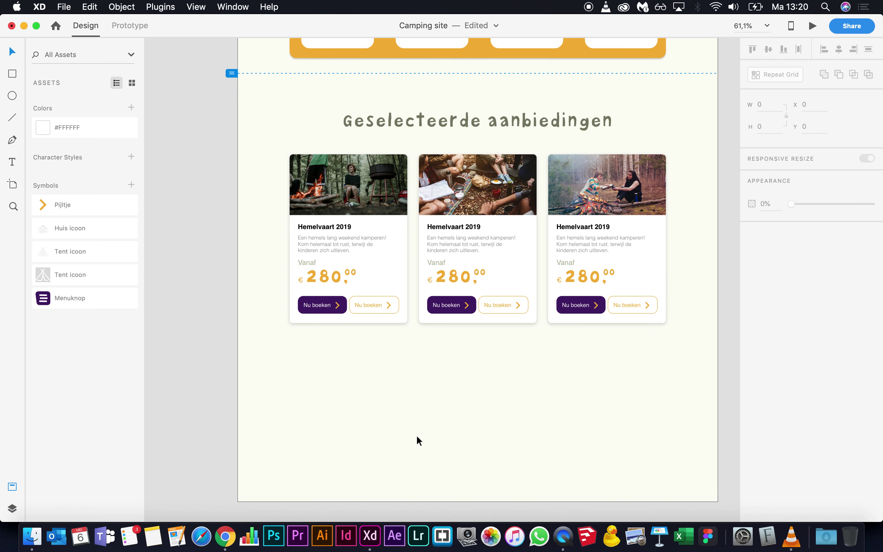
pyautogui.press('super+v')
pyautogui.scroll(-3, 417, 436)
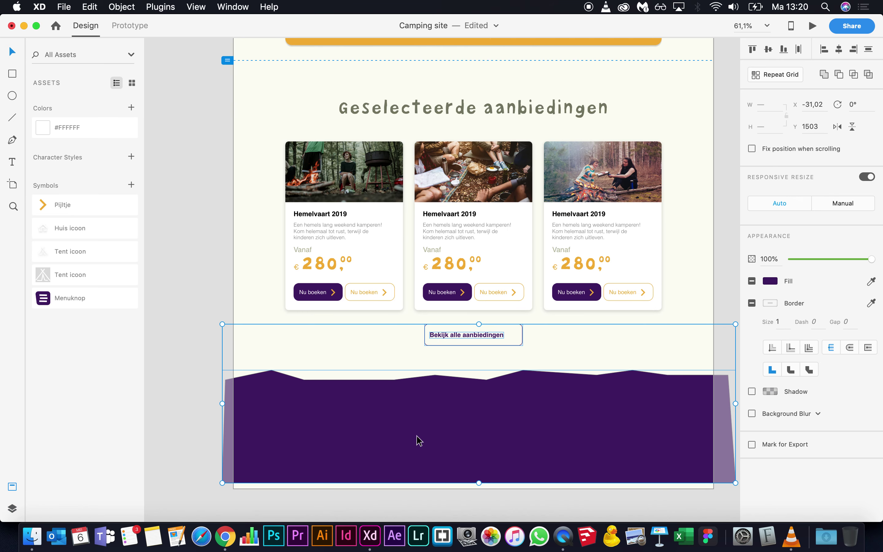
pyautogui.moveTo(448, 408); pyautogui.dragTo(447, 417)
# - Bring the Camping website namaken document forward and nudge the footer wave and button down
pyautogui.press('super+grave')
pyautogui.press('super+grave')
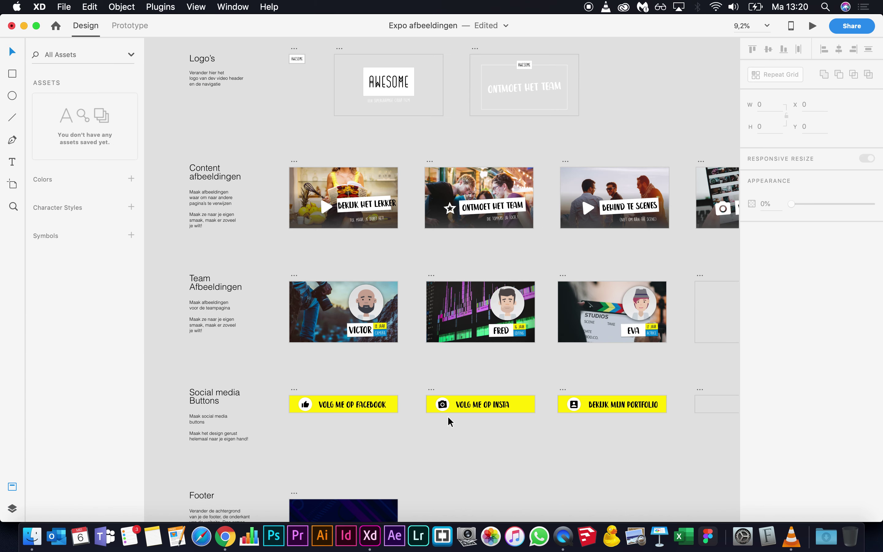
pyautogui.click(233, 6)
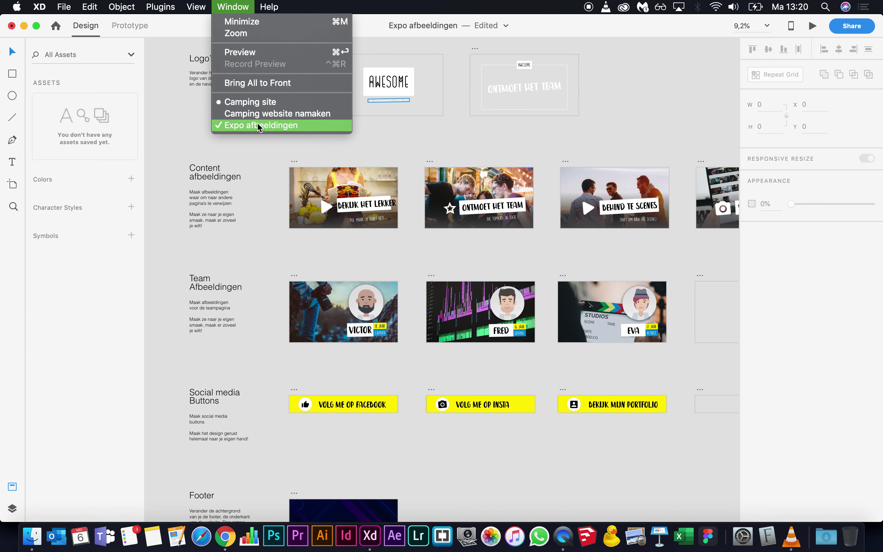
pyautogui.click(254, 110)
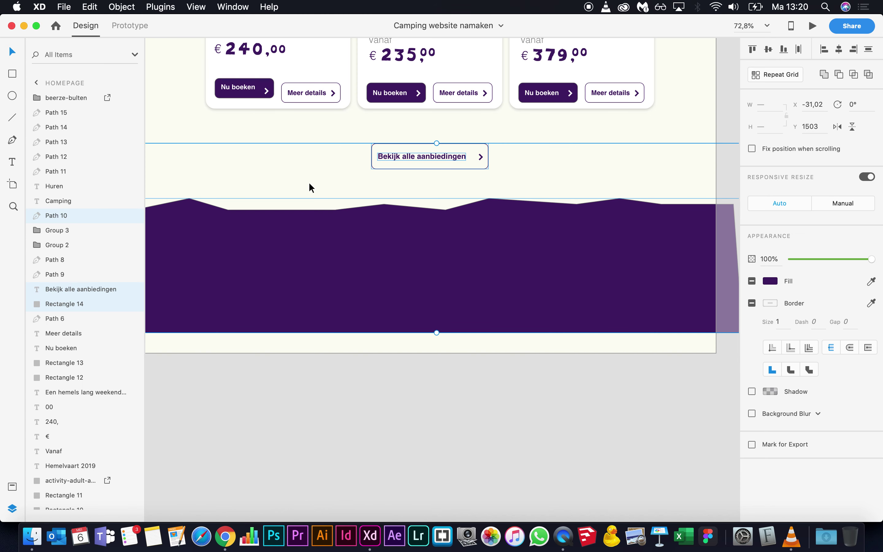
pyautogui.scroll(2, 338, 248)
pyautogui.hscroll(-1, 338, 247)
pyautogui.hotkey('shift', 'Down')
pyautogui.hotkey('shift', 'Down')
pyautogui.hotkey('shift', 'Down')
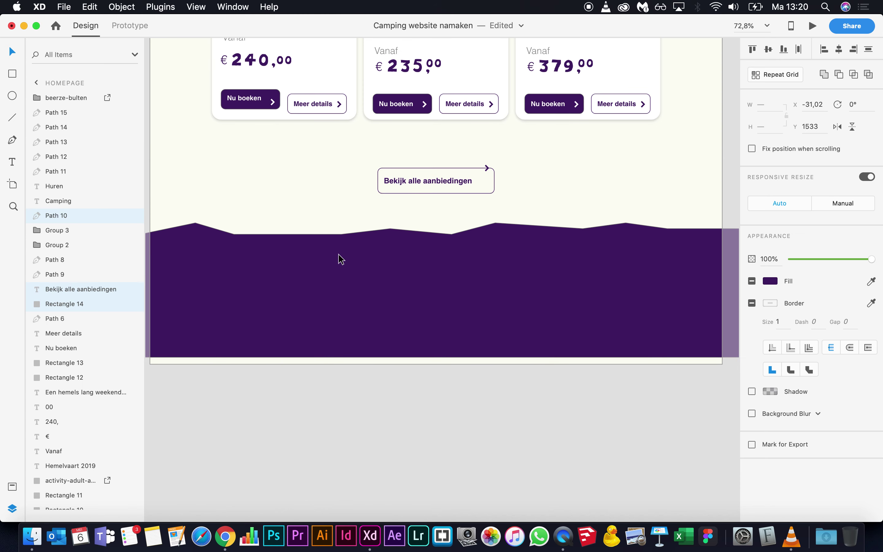
pyautogui.hotkey('shift', 'Down')
pyautogui.hotkey('shift', 'Down')
pyautogui.scroll(1, 341, 259)
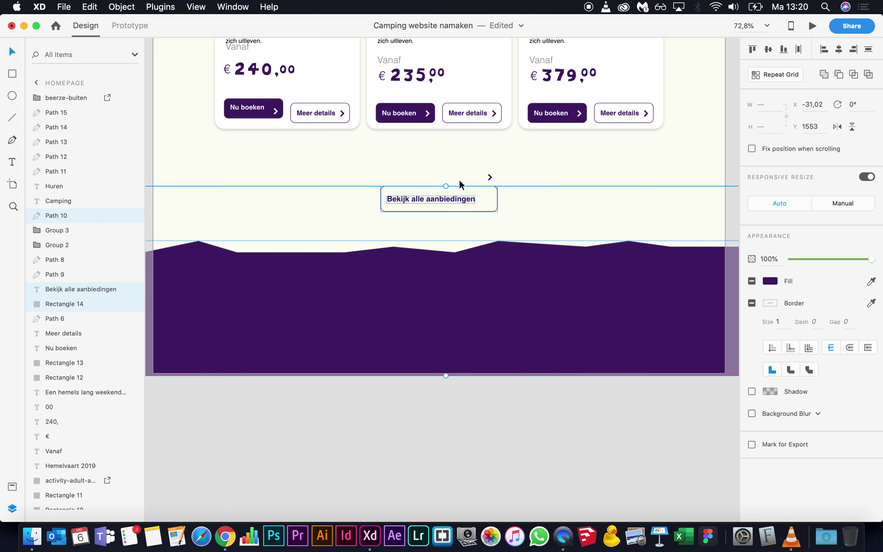
pyautogui.click(512, 170)
# - Move the chevron into the 'Bekijk alle aanbiedingen' button, then zoom out and select the Homepage artboard
pyautogui.moveTo(489, 176); pyautogui.dragTo(489, 199)
pyautogui.click(542, 187)
pyautogui.scroll(15, 541, 188)
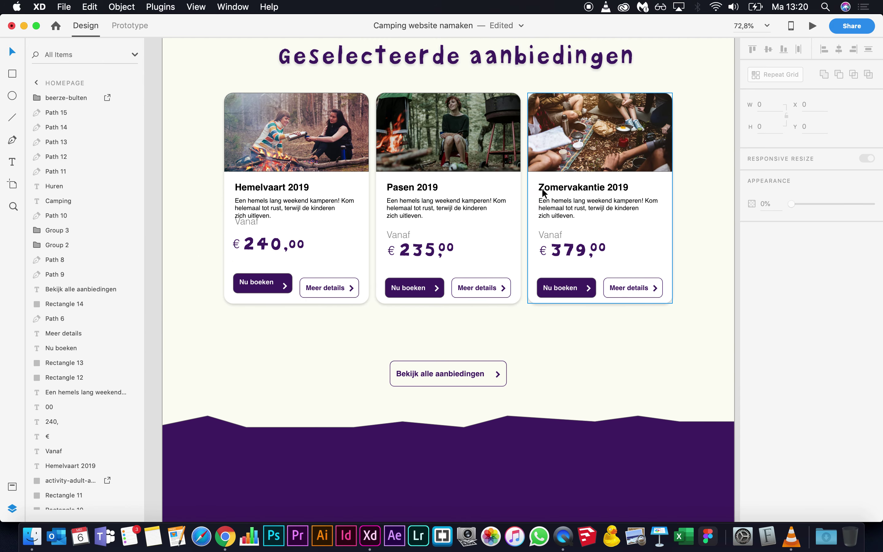
pyautogui.press('super+0')
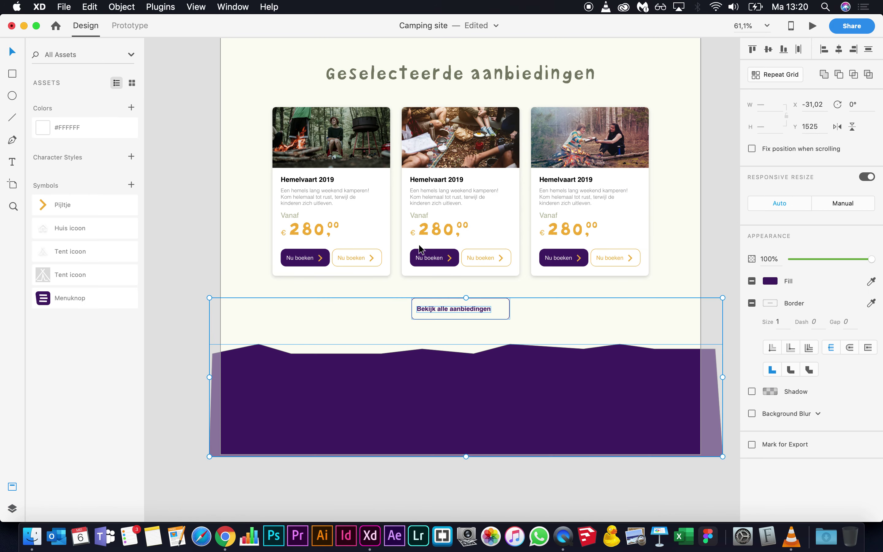
pyautogui.scroll(3, 421, 249)
pyautogui.scroll(-5, 419, 245)
pyautogui.scroll(3, 419, 244)
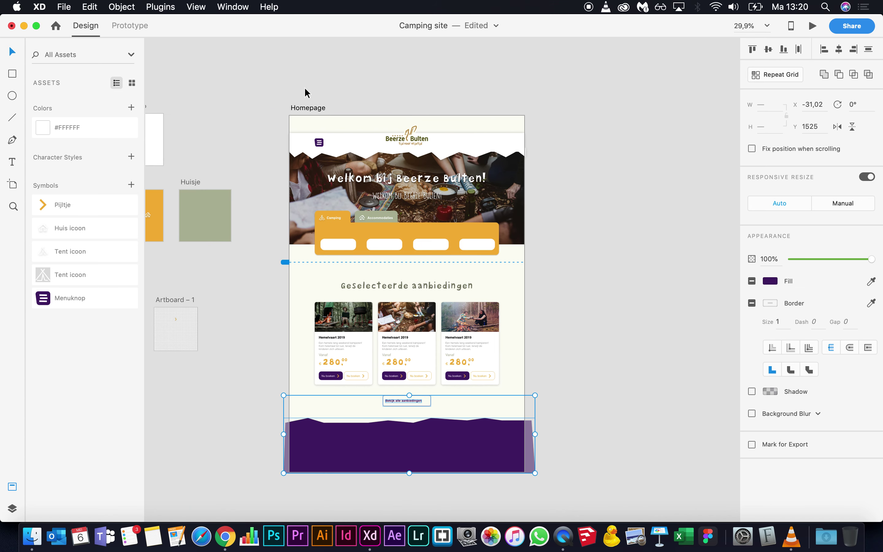
pyautogui.click(299, 108)
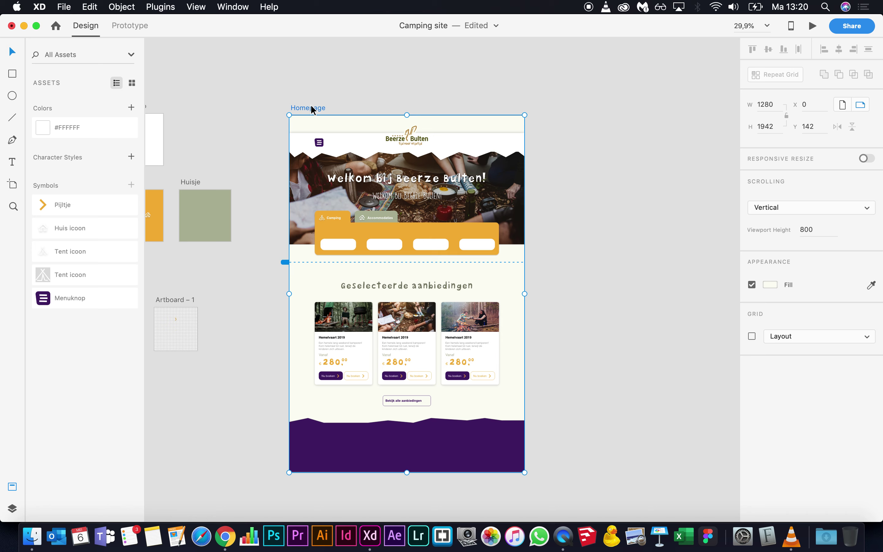
# - Duplicate the Homepage artboard, place the copy to its right and rename it 'Homepage (accomodaties)'
pyautogui.press('super+d')
pyautogui.hscroll(5, 314, 103)
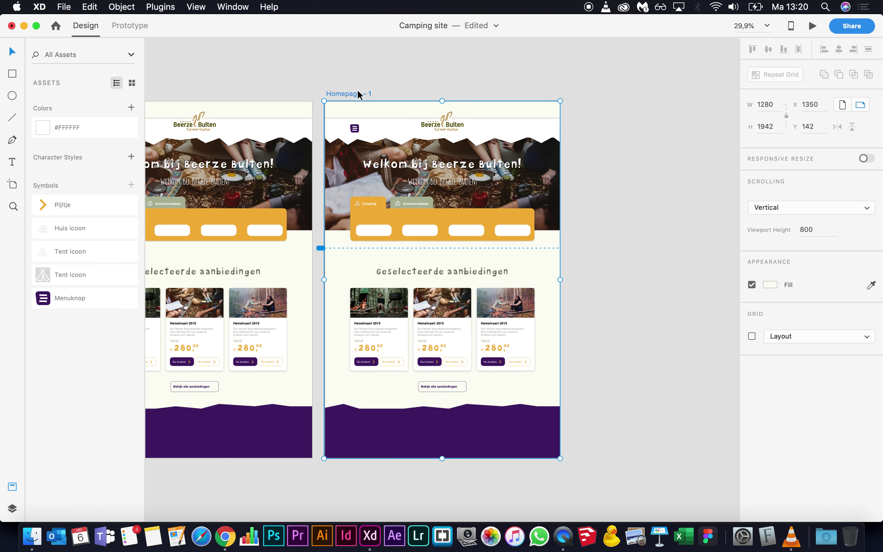
pyautogui.moveTo(352, 96); pyautogui.dragTo(374, 97)
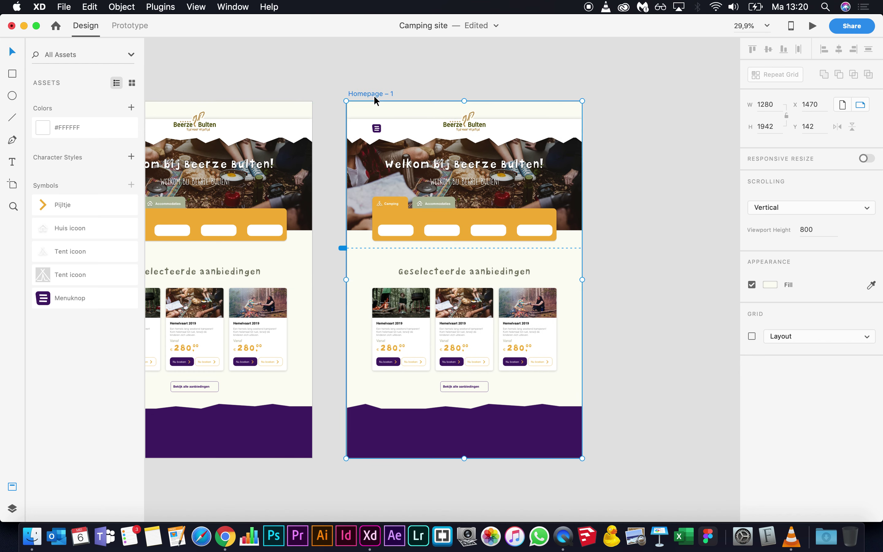
pyautogui.doubleClick(374, 95)
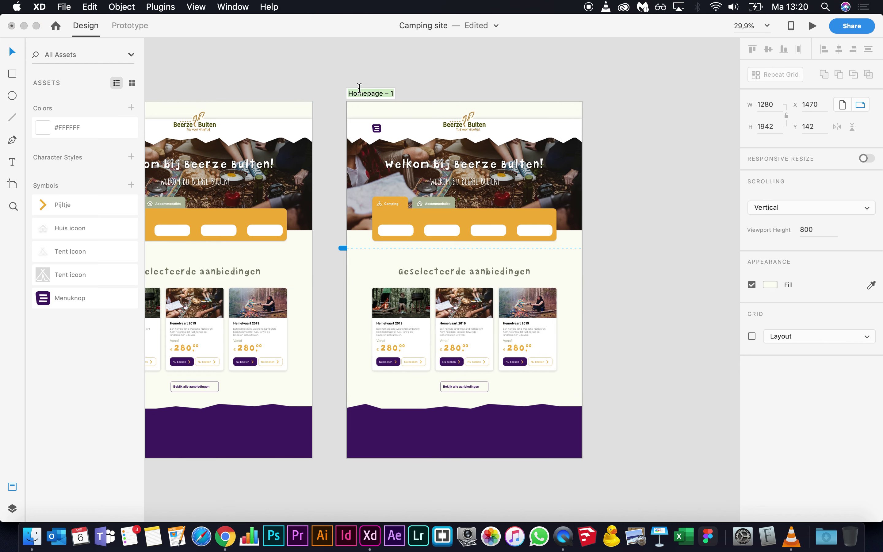
pyautogui.press('Right')
pyautogui.press('BackSpace')
pyautogui.press('BackSpace')
pyautogui.press('BackSpace')
pyautogui.write('(accomodaties')
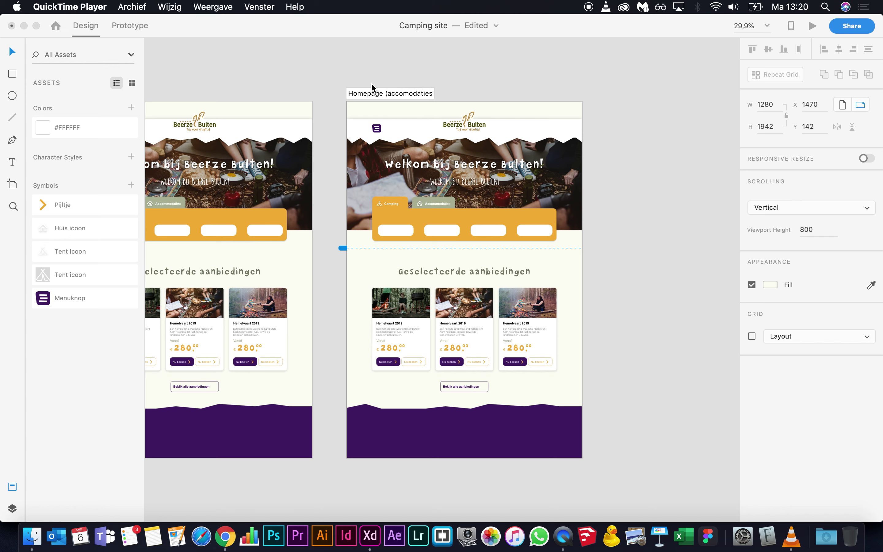
pyautogui.doubleClick(403, 96)
pyautogui.press('Right')
pyautogui.press('Return')
pyautogui.hscroll(-5, 341, 85)
pyautogui.scroll(2, 341, 84)
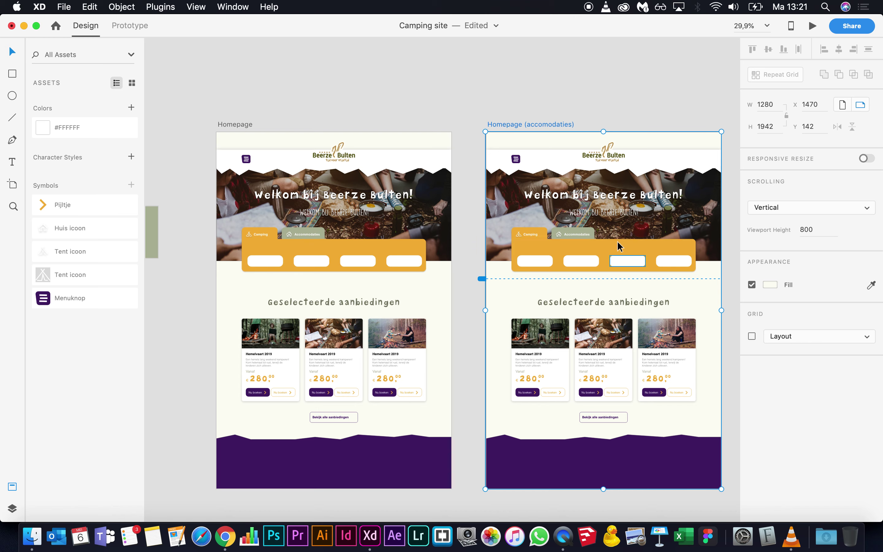
# - Recolour the Camping tab with the Accommodaties tab's sage green using the eyedropper
pyautogui.scroll(5, 601, 236)
pyautogui.scroll(2, 604, 233)
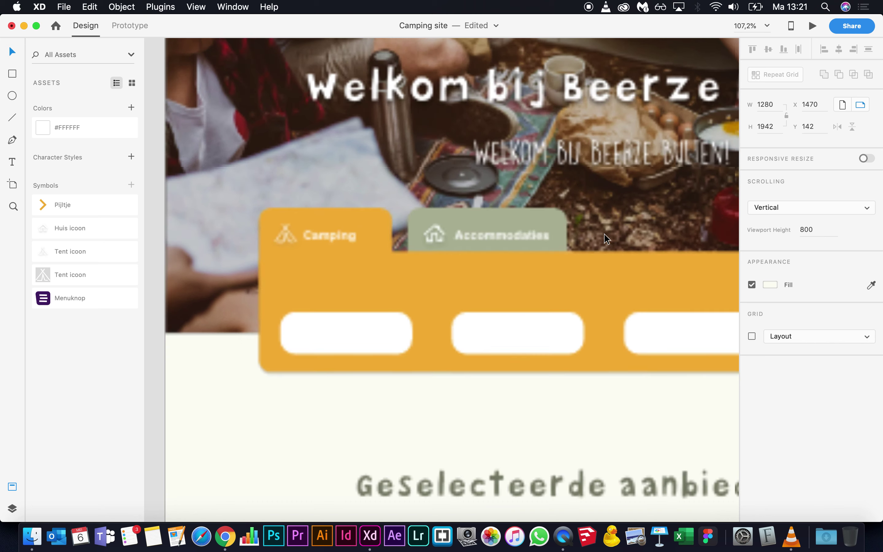
pyautogui.click(381, 229)
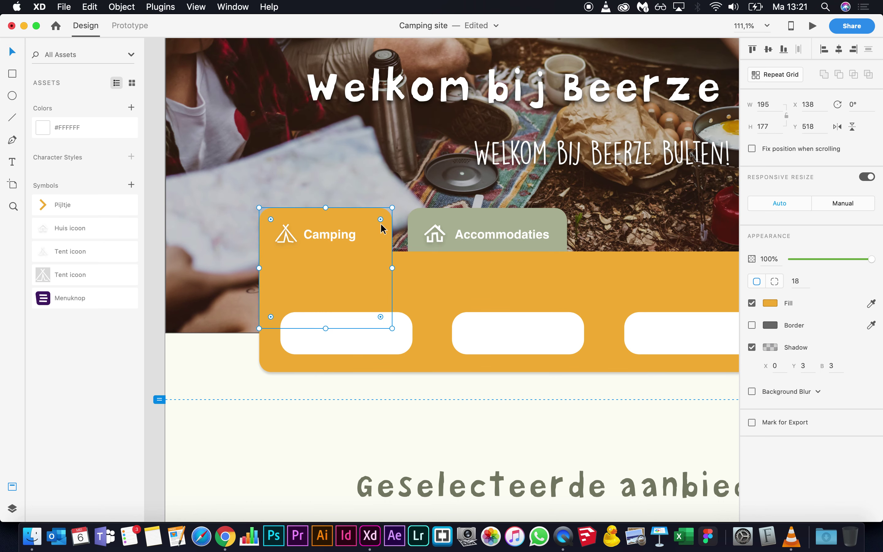
pyautogui.press('i')
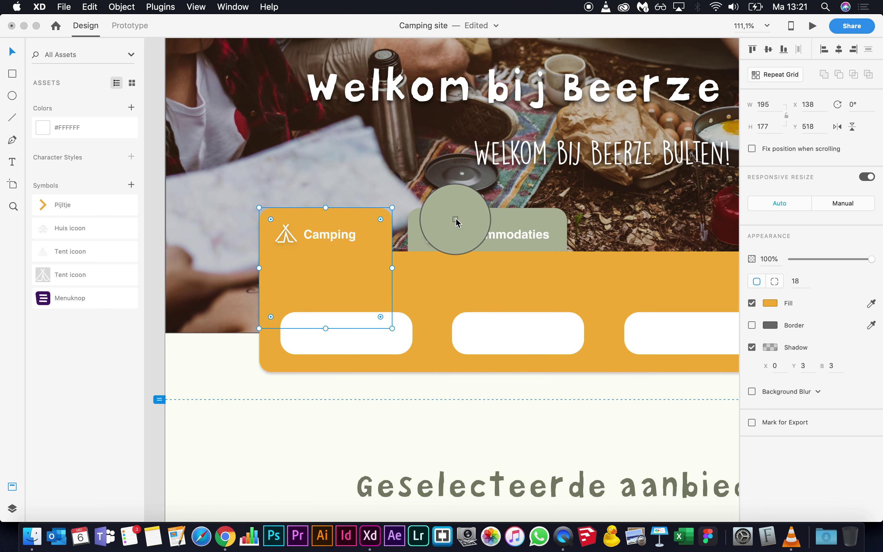
pyautogui.click(456, 222)
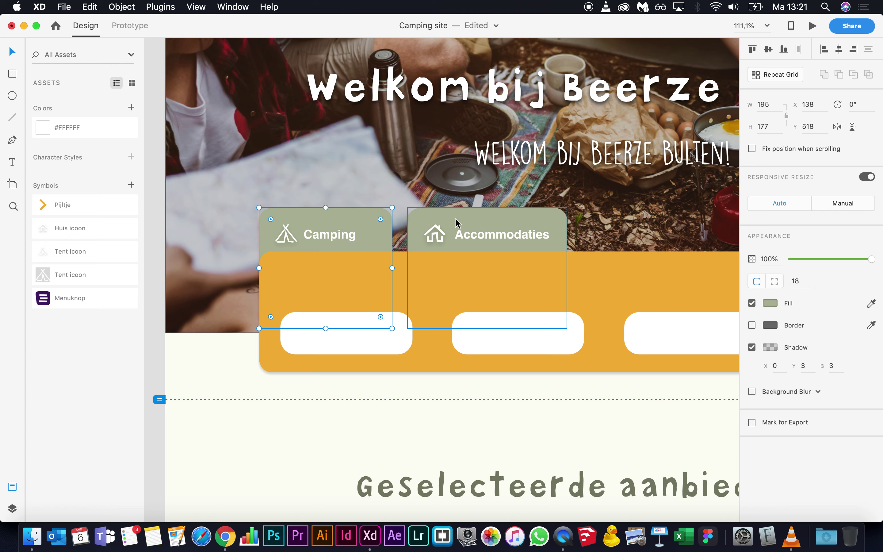
pyautogui.press('Escape')
# - Give the Accommodaties tab the orange panel's colour, then clear the selection
pyautogui.click(543, 219)
pyautogui.press('i')
pyautogui.click(432, 291)
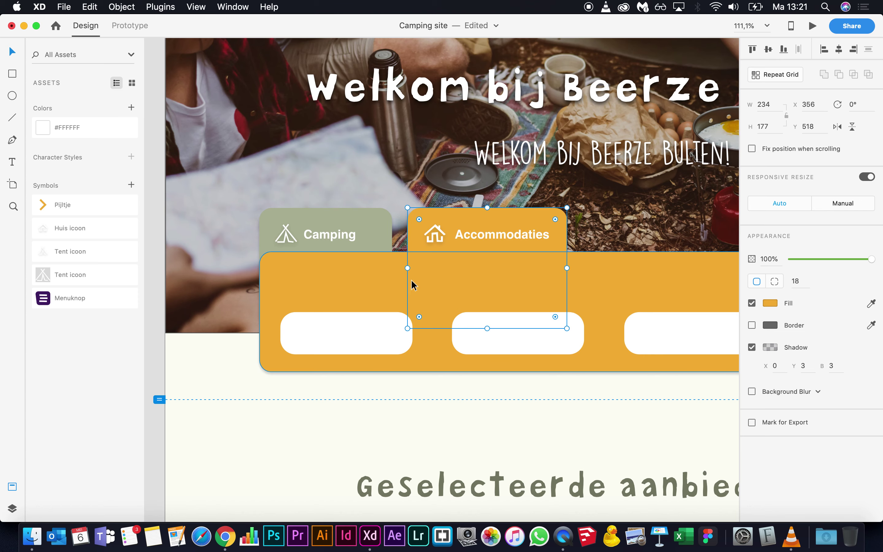
pyautogui.click(505, 192)
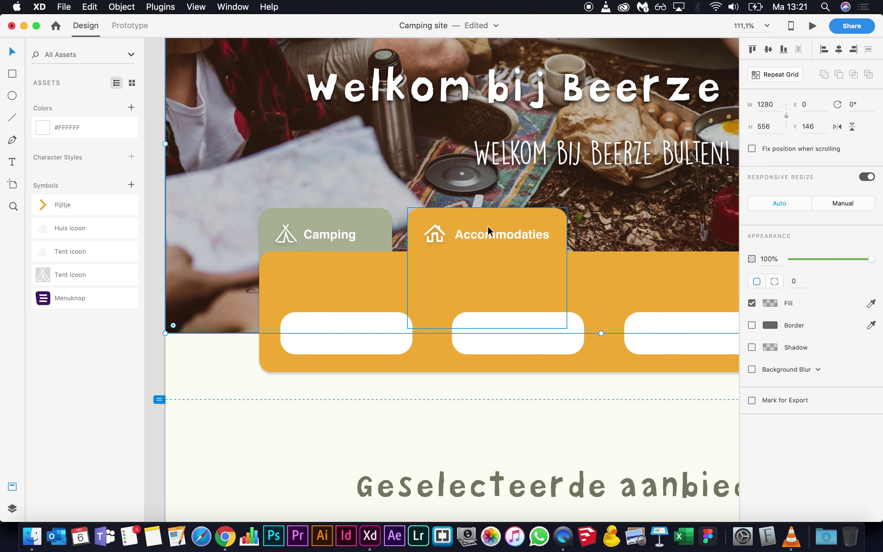
pyautogui.scroll(-3, 487, 226)
pyautogui.scroll(-3, 487, 231)
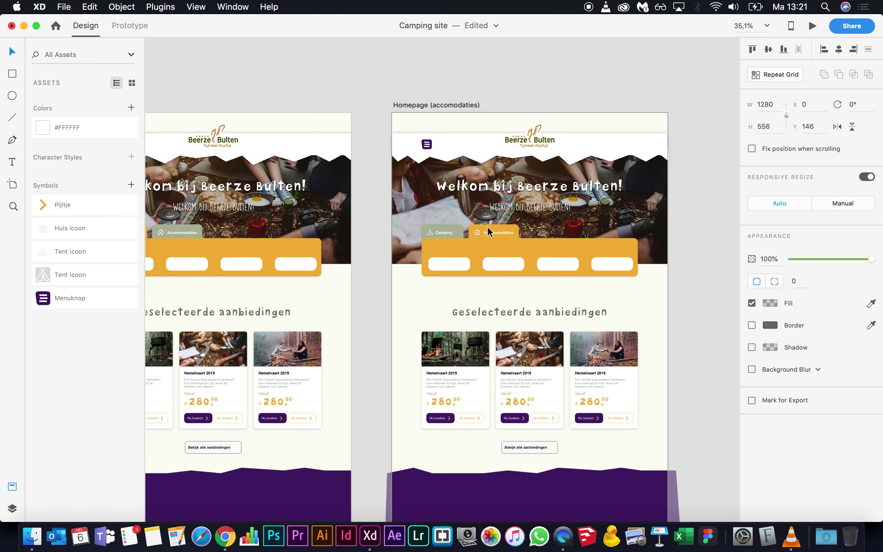
pyautogui.scroll(1, 488, 231)
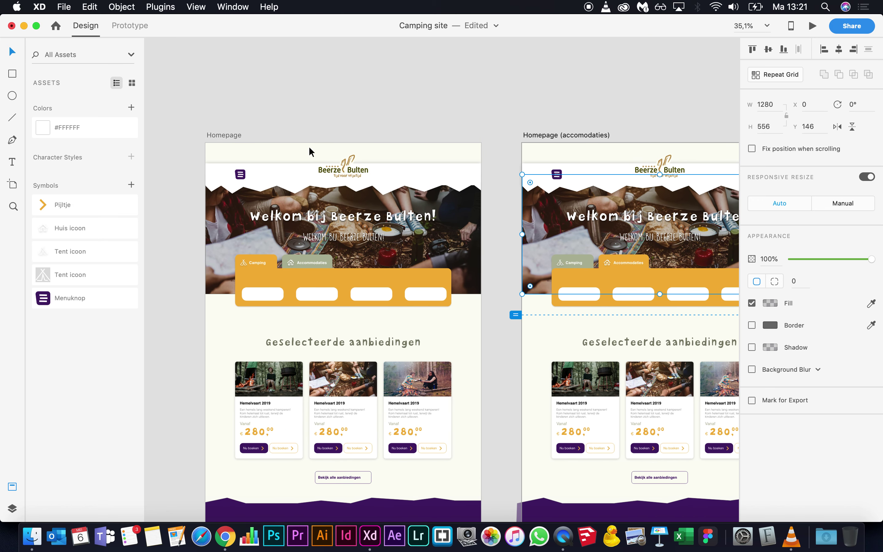
pyautogui.click(227, 130)
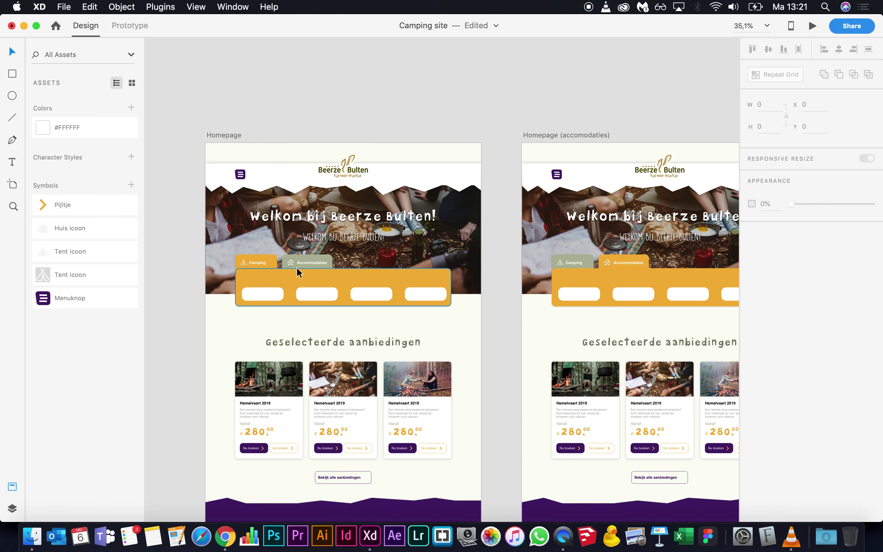
# - Group Homepage's green Accommodaties tab with its house icon and label and send the group backward
pyautogui.click(302, 260)
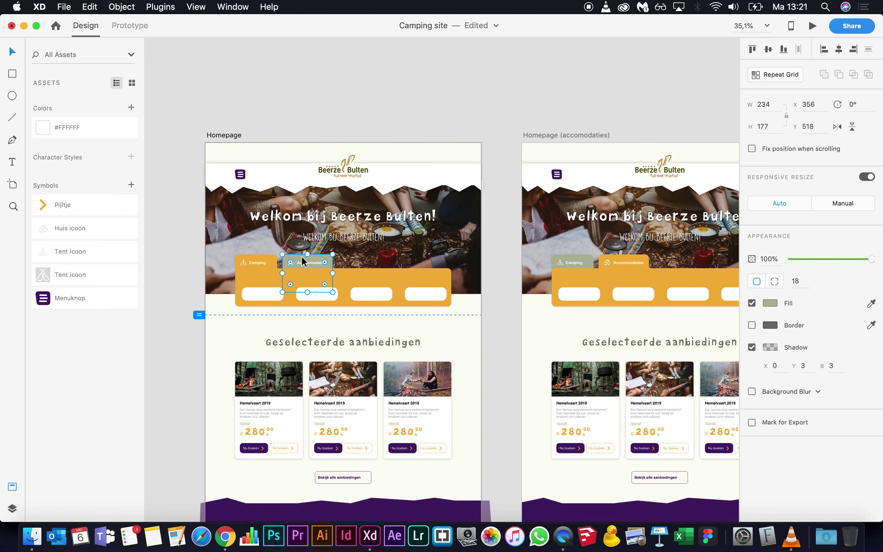
pyautogui.scroll(5, 301, 260)
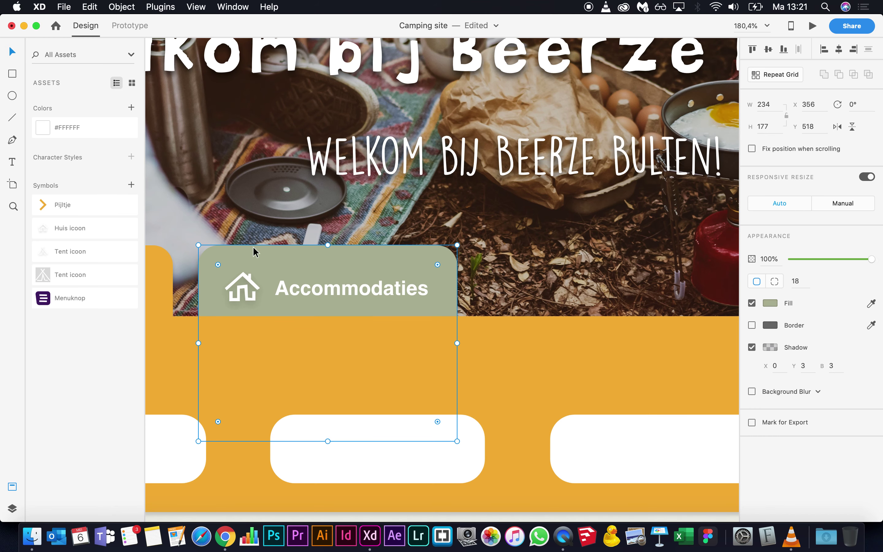
pyautogui.click(255, 234)
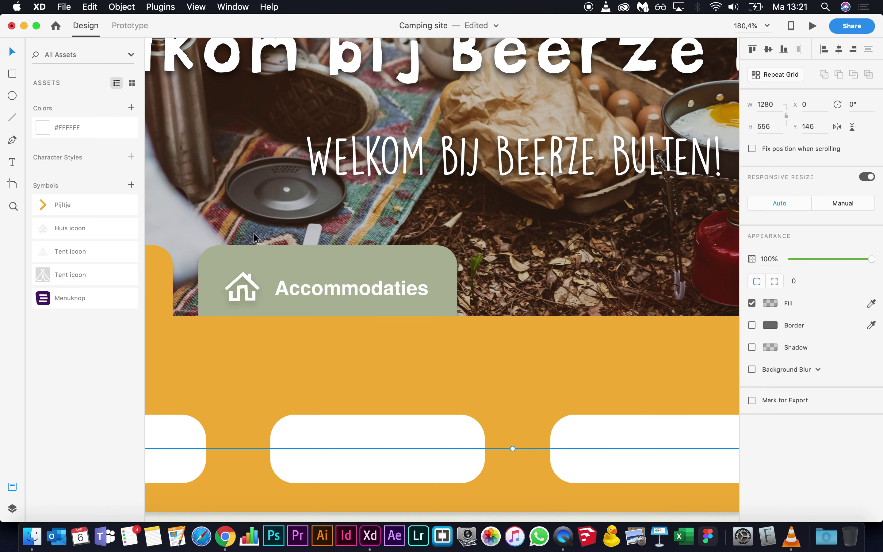
pyautogui.click(238, 264)
pyautogui.keyDown('shift'); pyautogui.click(252, 287); pyautogui.keyUp('shift')
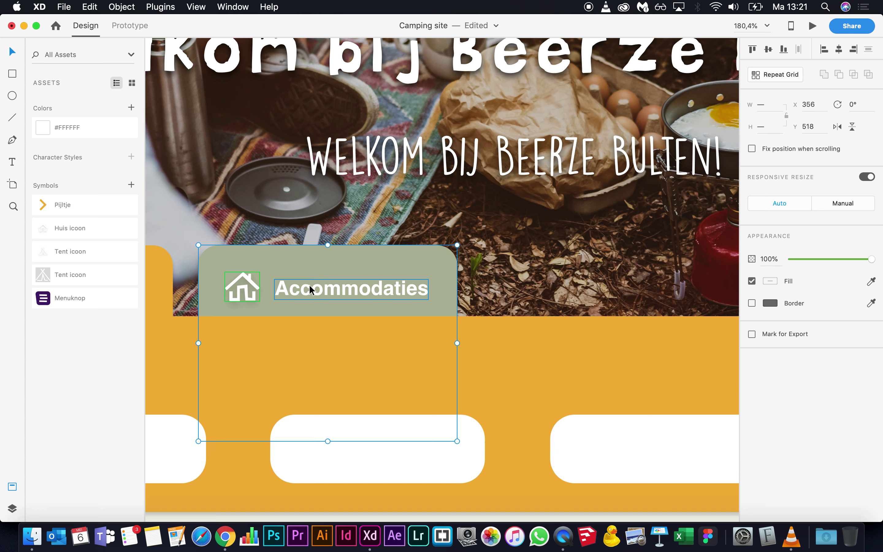
pyautogui.press('super+g')
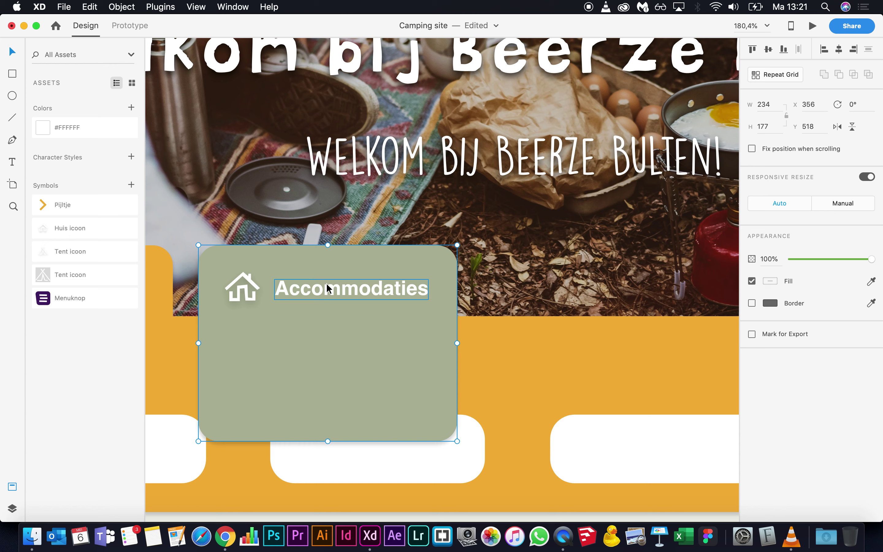
pyautogui.press('super+bracketleft')
pyautogui.press('super+bracketleft')
pyautogui.press('super+bracketleft')
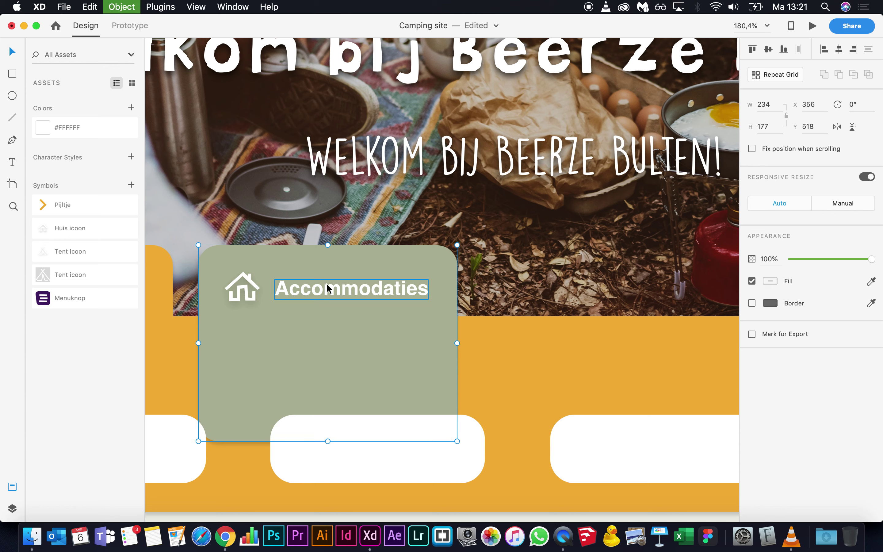
# - Link the Accommodaties tab to Homepage (accomodaties) with a Tap, Dissolve, Ease Out, 0.3 s transition
pyautogui.click(129, 27)
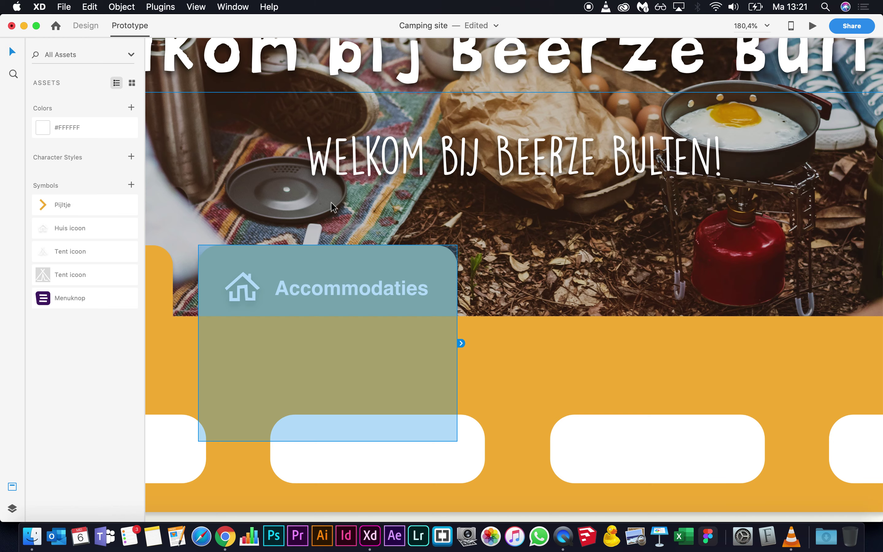
pyautogui.scroll(-5, 481, 306)
pyautogui.hscroll(5, 481, 306)
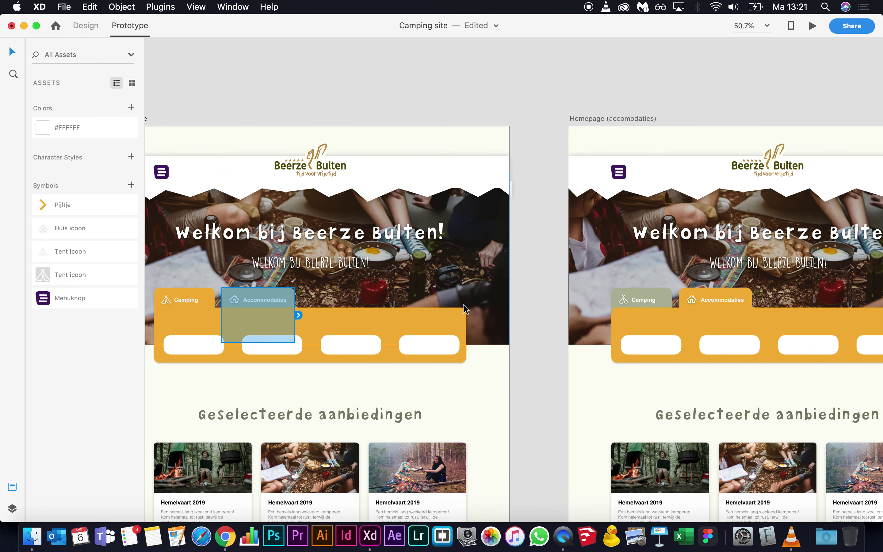
pyautogui.moveTo(298, 314); pyautogui.dragTo(718, 206)
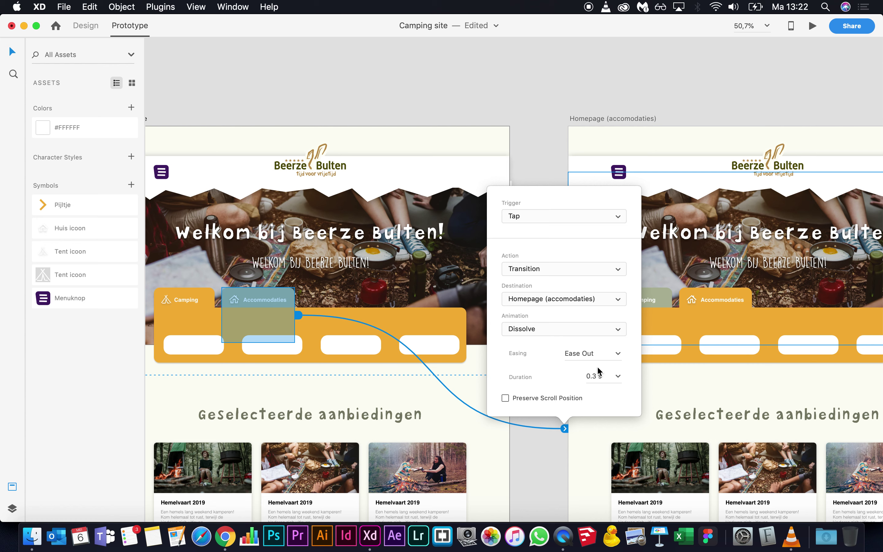
pyautogui.click(547, 171)
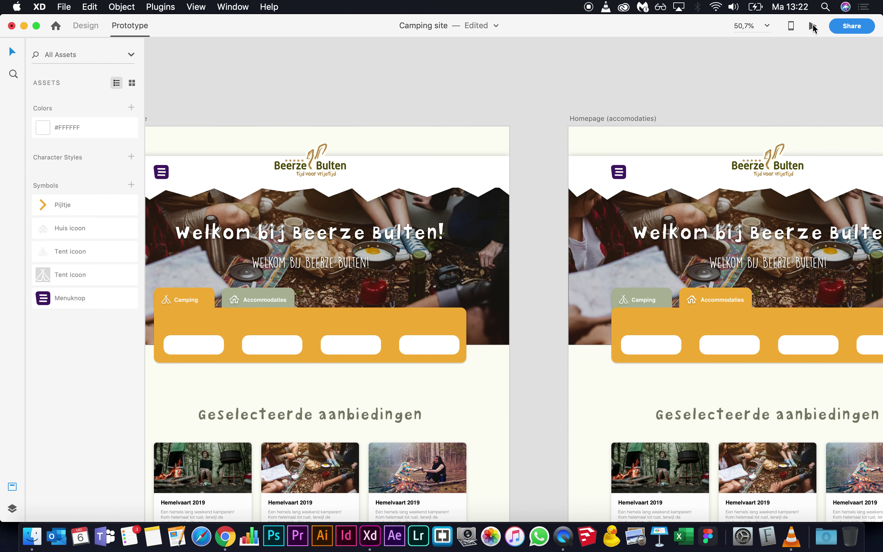
# - Reorder the Camping tab group's layers so the green background sits behind its label and tent icon
pyautogui.click(660, 293)
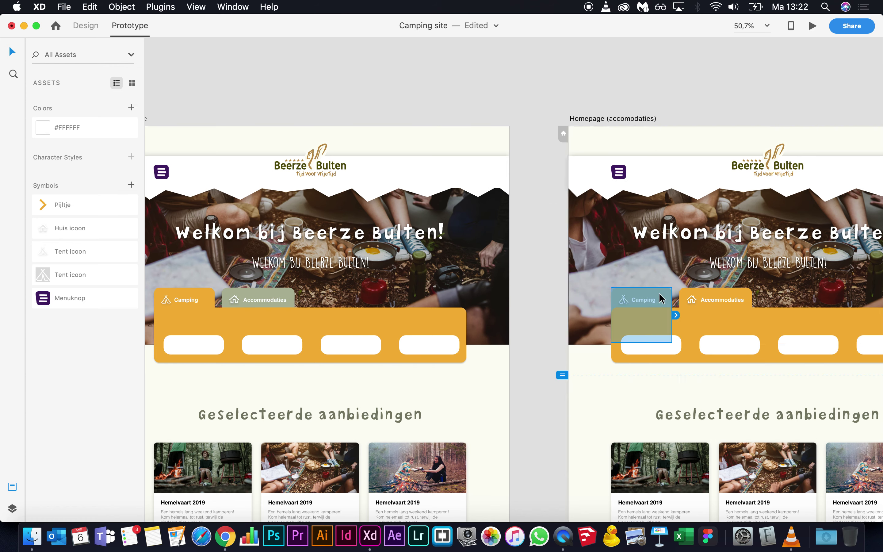
pyautogui.moveTo(676, 315); pyautogui.dragTo(676, 320)
pyautogui.click(86, 26)
pyautogui.scroll(5, 658, 295)
pyautogui.doubleClick(622, 309)
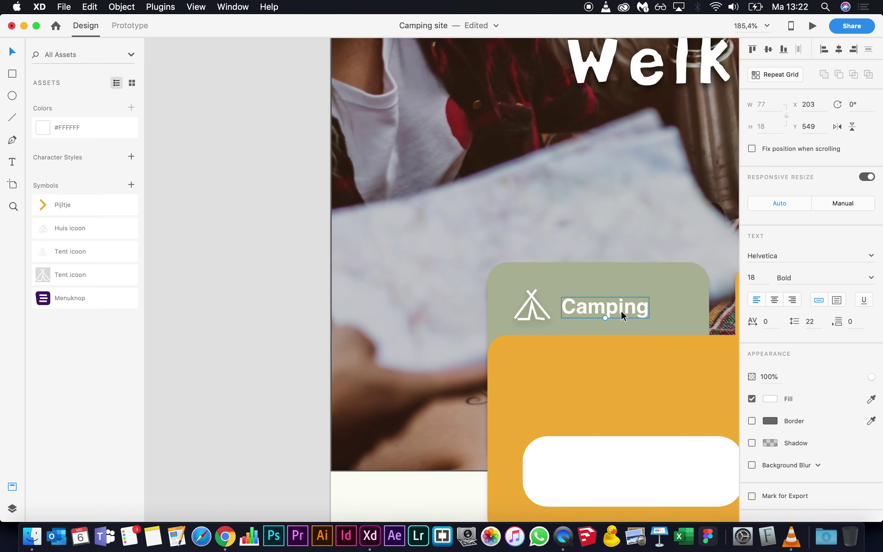
pyautogui.keyDown('shift'); pyautogui.click(526, 299); pyautogui.keyUp('shift')
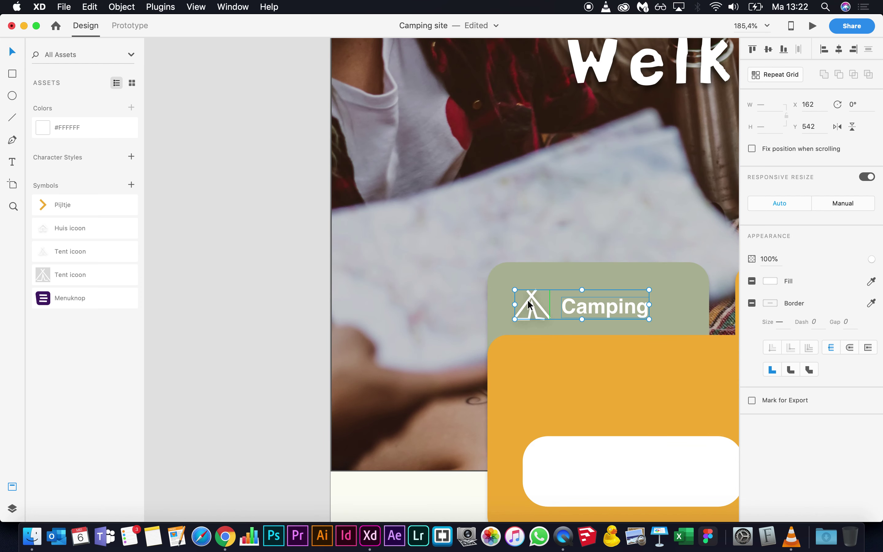
pyautogui.click(585, 281)
pyautogui.press('shift+super+[')
pyautogui.press('super+]')
pyautogui.press('super+]')
pyautogui.press('super+[')
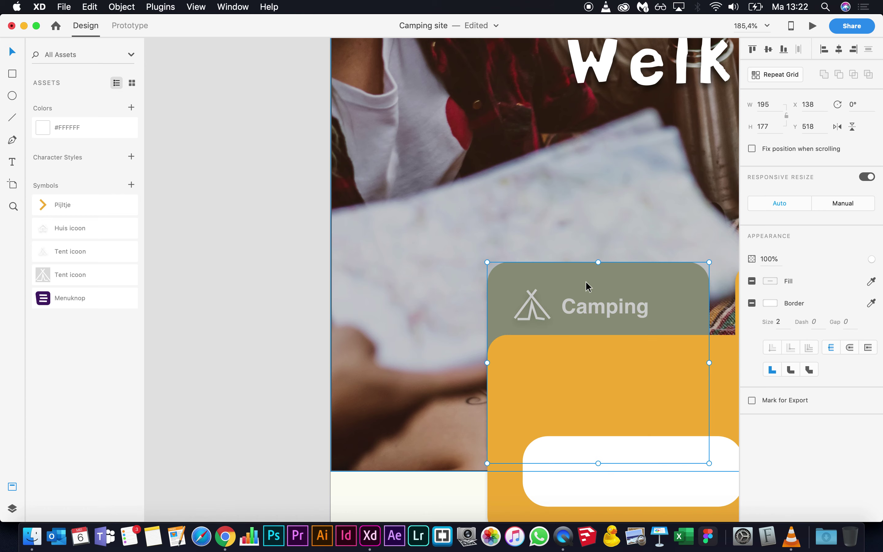
pyautogui.press('super+bracketleft')
# - Link the Camping tab back to the Homepage artboard and open the prototype preview
pyautogui.scroll(-5, 585, 281)
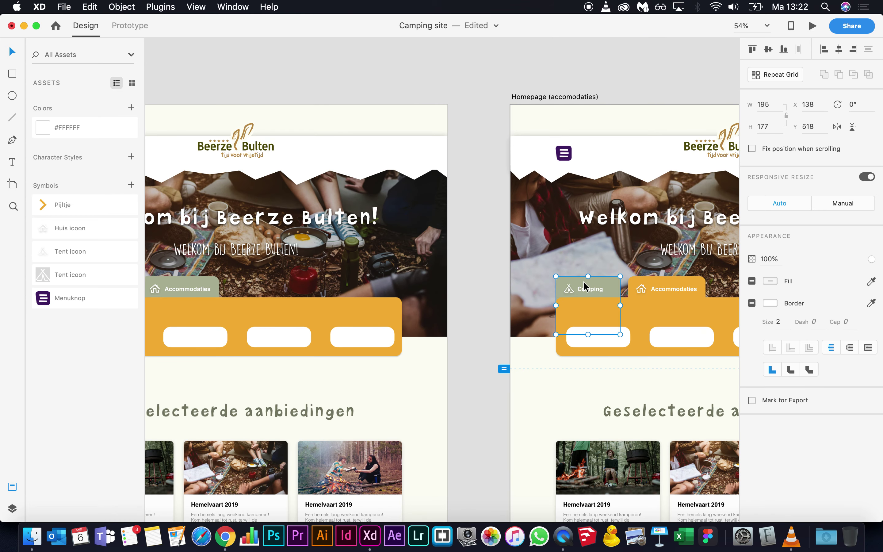
pyautogui.hscroll(-5, 481, 268)
pyautogui.click(130, 26)
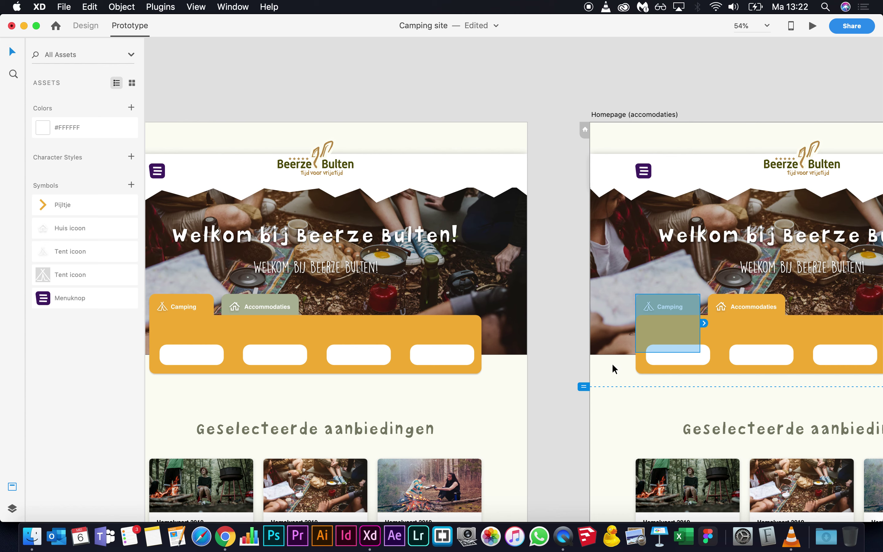
pyautogui.moveTo(704, 323); pyautogui.dragTo(420, 320)
pyautogui.click(492, 77)
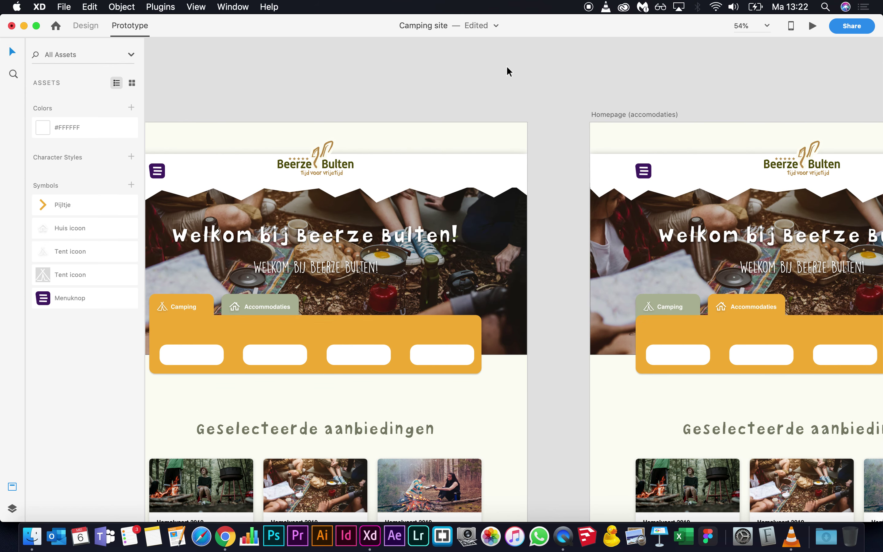
pyautogui.click(813, 26)
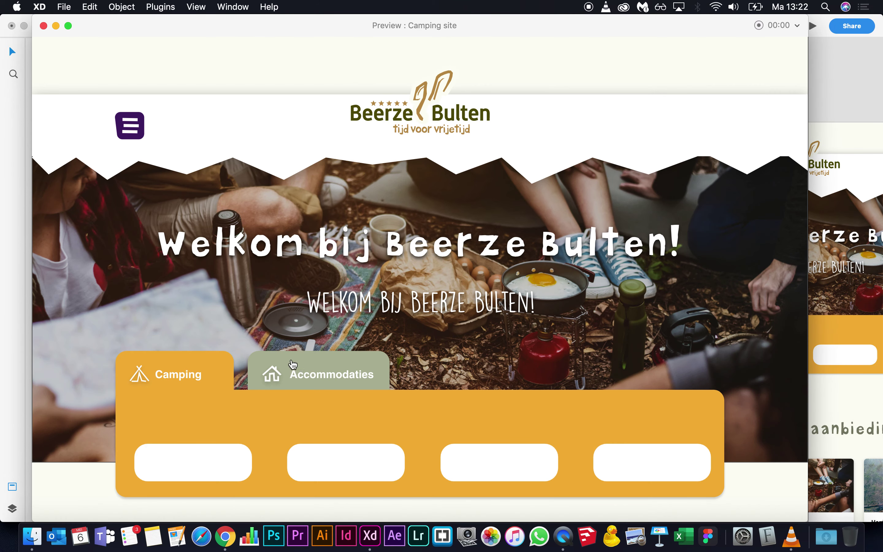
pyautogui.click(192, 368)
pyautogui.click(298, 367)
pyautogui.click(218, 381)
pyautogui.click(290, 375)
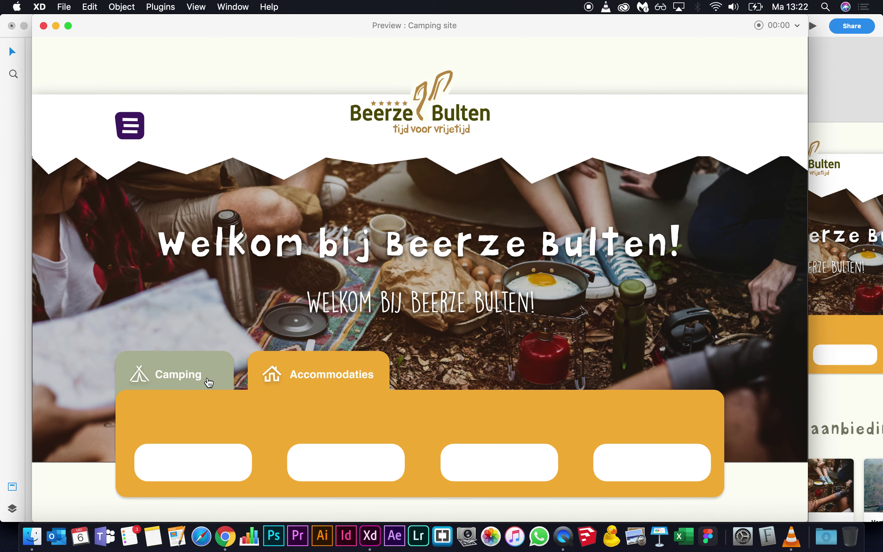
pyautogui.click(43, 25)
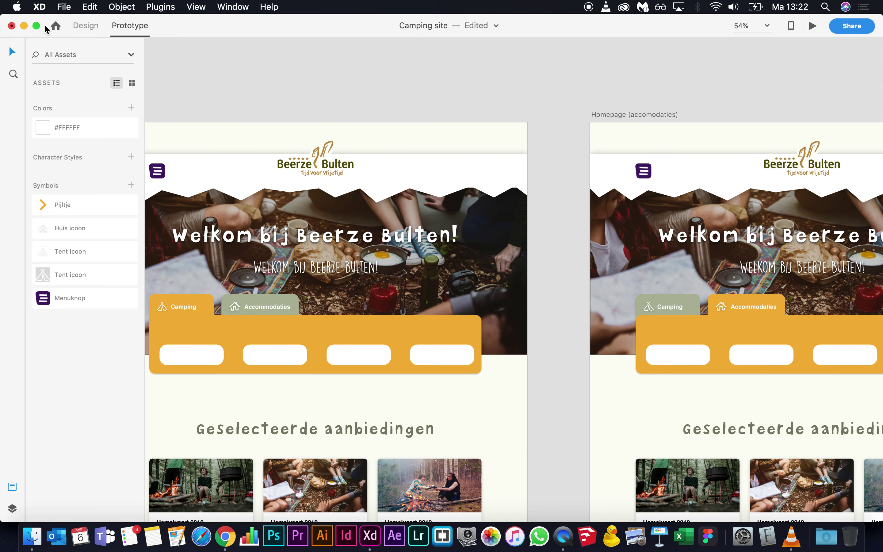
pyautogui.scroll(-2, 223, 82)
pyautogui.hscroll(-4, 225, 82)
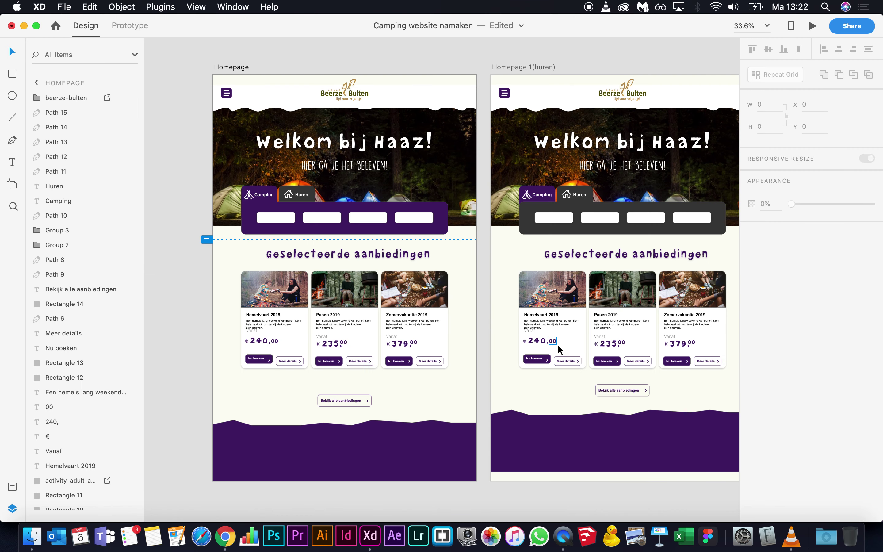
# - Show the artboard list and preview the Camping website namaken prototype
pyautogui.scroll(3, 557, 344)
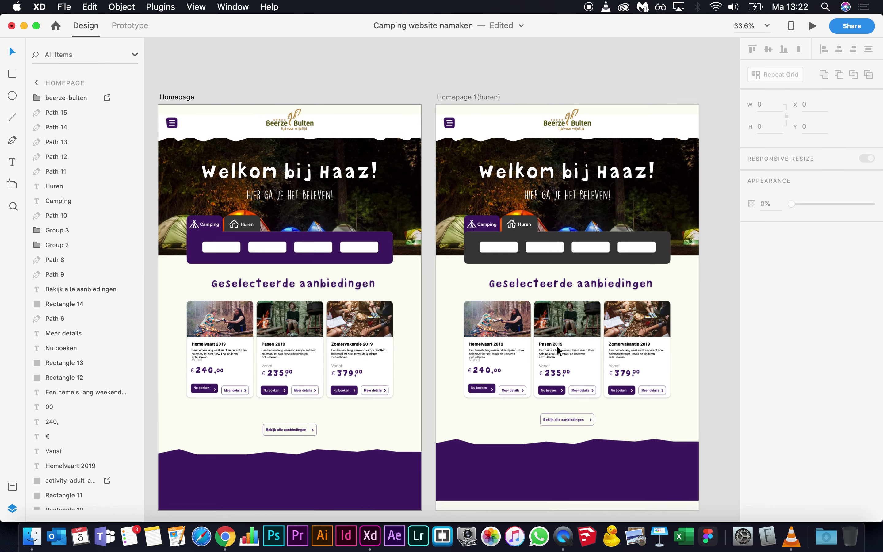
pyautogui.scroll(-2, 557, 345)
pyautogui.hscroll(5, 556, 346)
pyautogui.scroll(1, 557, 345)
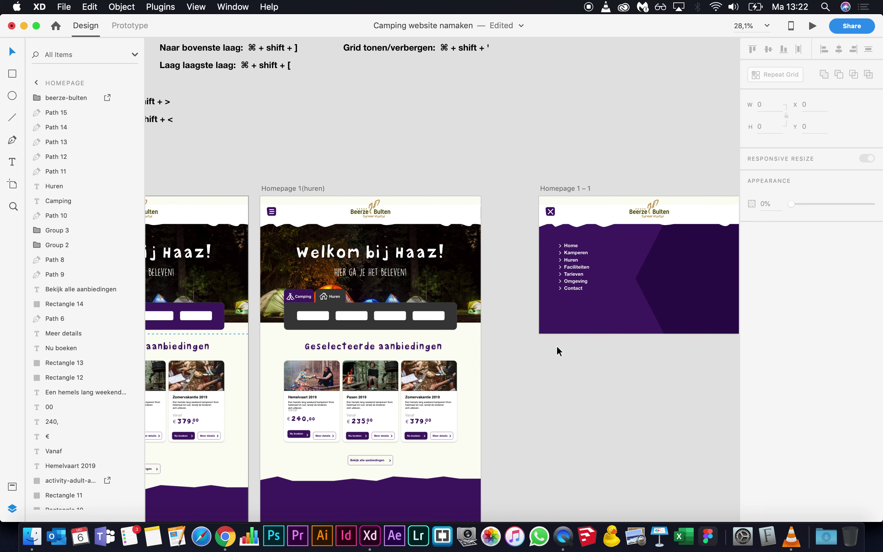
pyautogui.hscroll(3, 557, 344)
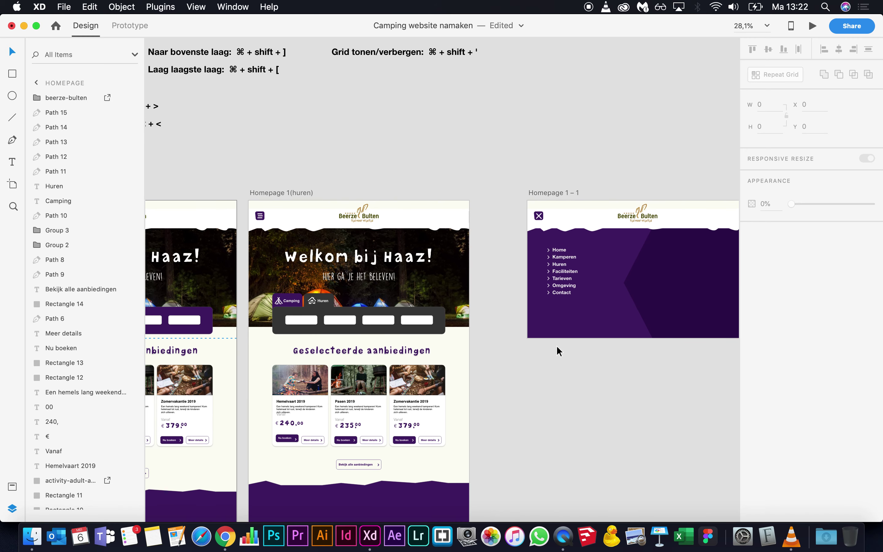
pyautogui.scroll(5, 643, 278)
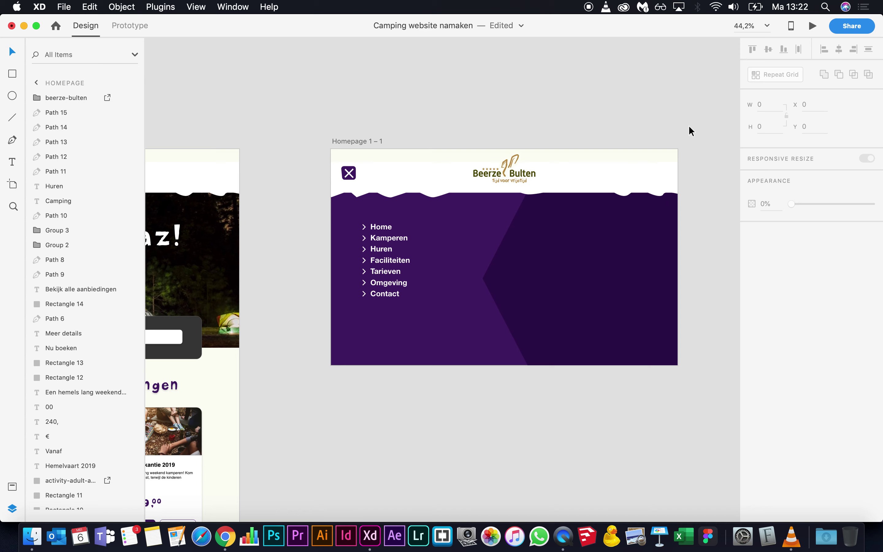
pyautogui.click(379, 118)
pyautogui.click(814, 28)
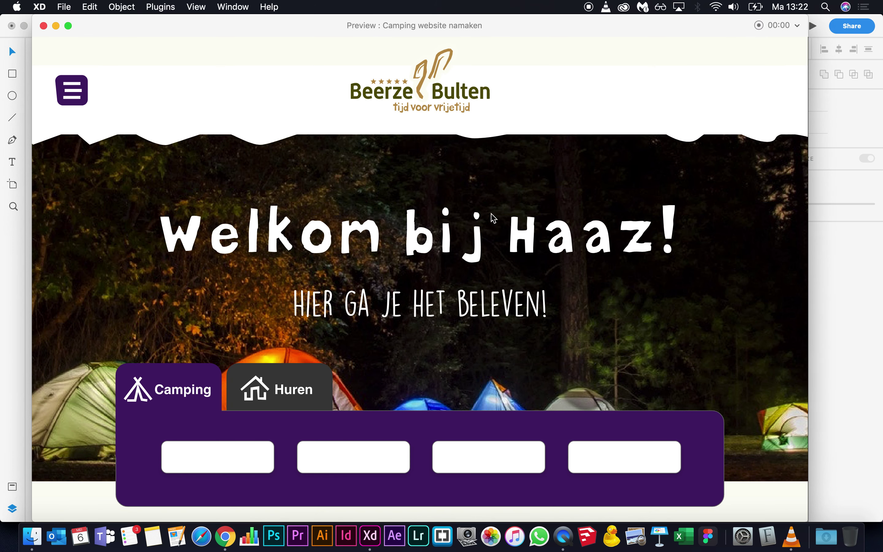
# - Open and close the preview's navigation menu, then close the preview
pyautogui.click(71, 99)
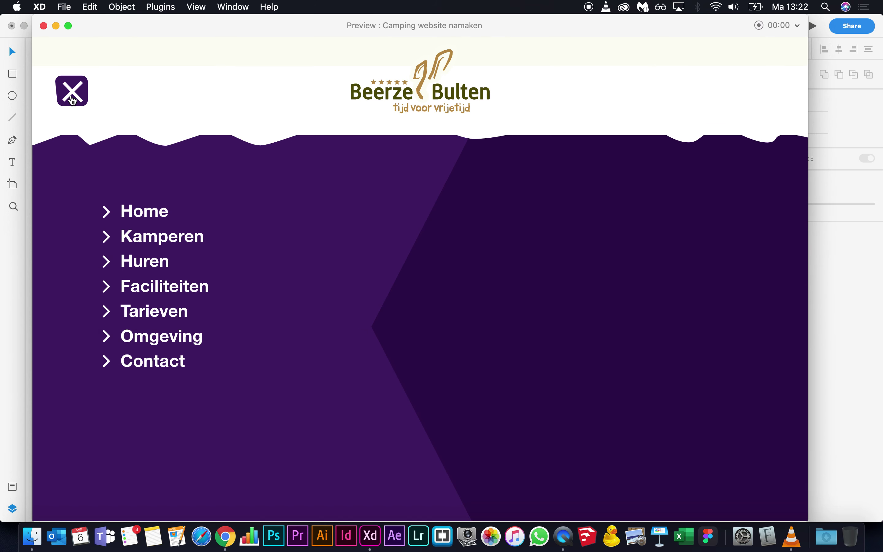
pyautogui.click(71, 81)
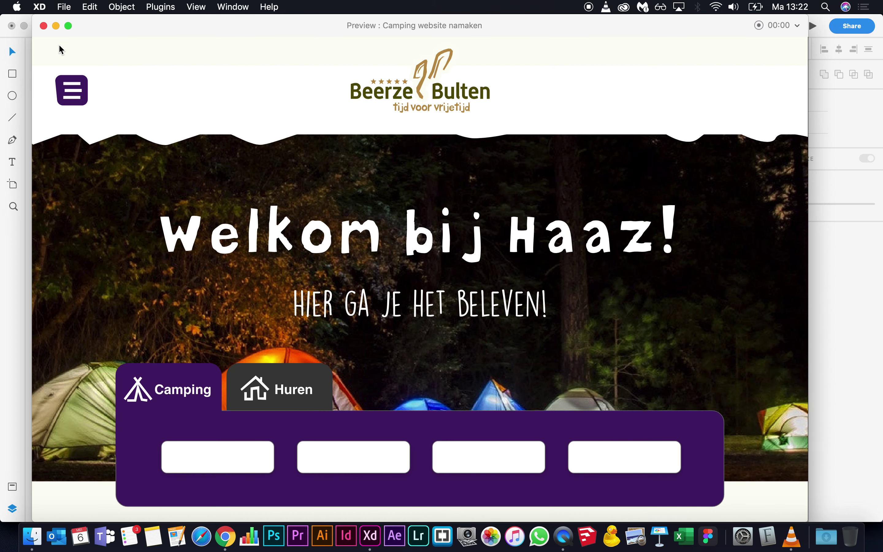
pyautogui.click(43, 27)
pyautogui.hscroll(-5, 247, 115)
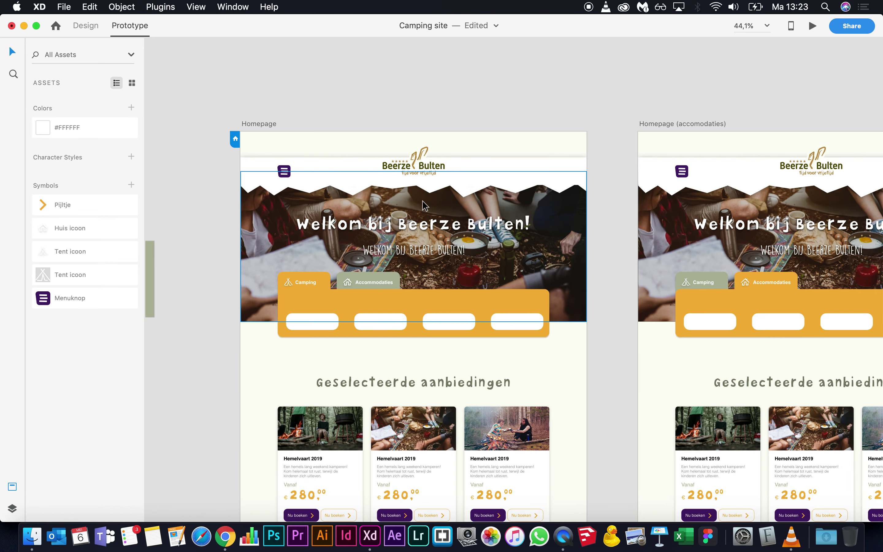
# - Add a new 1280×800 artboard beside the homepage in Design mode
pyautogui.hscroll(10, 416, 201)
pyautogui.scroll(-6, 416, 201)
pyautogui.scroll(3, 415, 201)
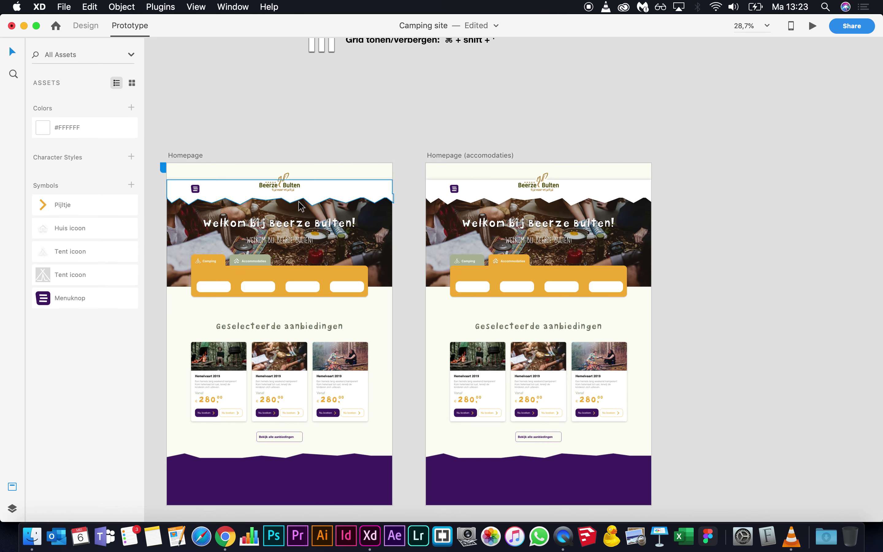
pyautogui.hscroll(15, 397, 207)
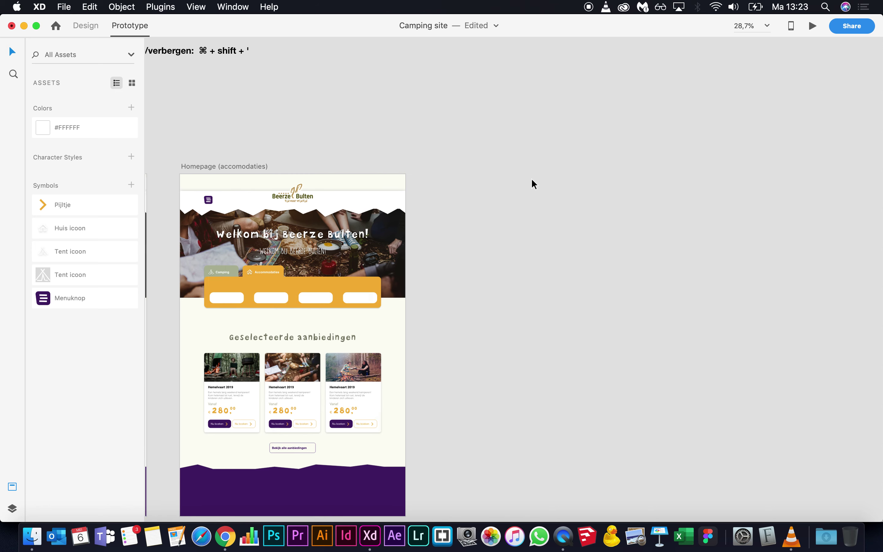
pyautogui.hscroll(3, 532, 178)
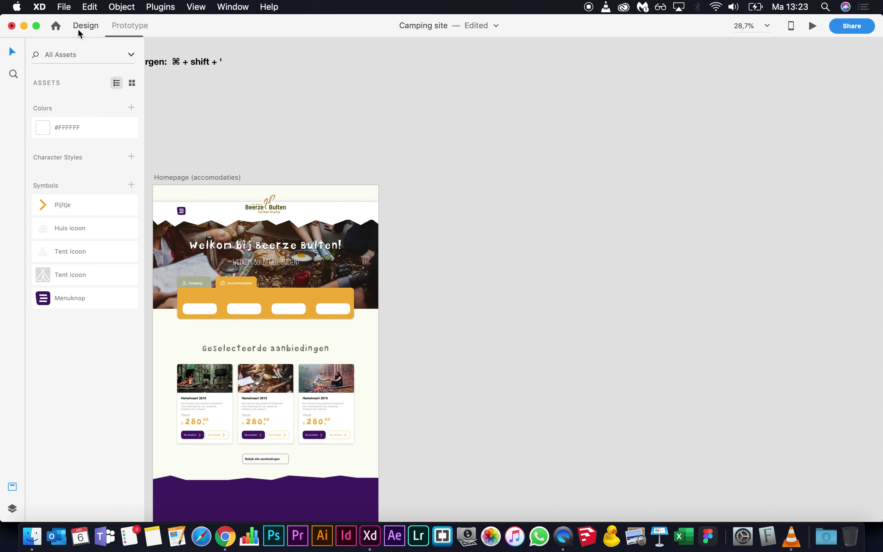
pyautogui.click(79, 30)
pyautogui.click(13, 187)
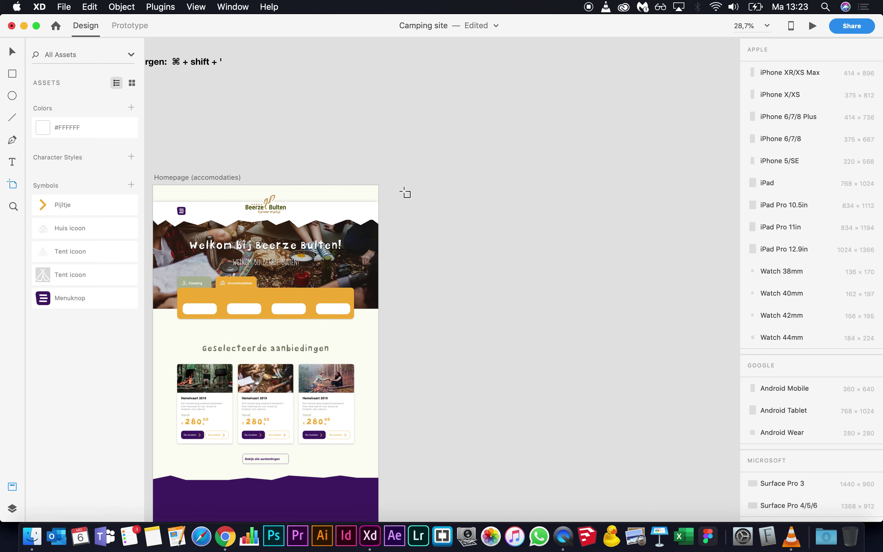
pyautogui.click(428, 191)
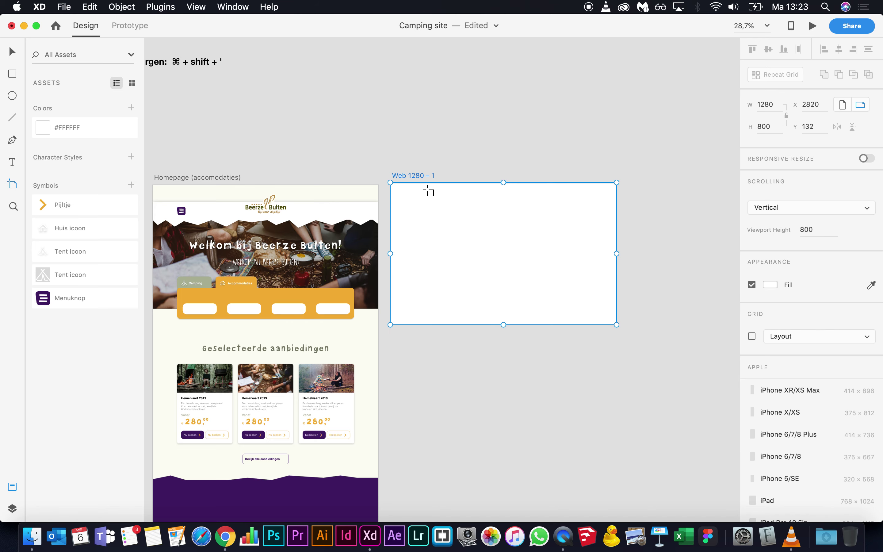
# - Move the new artboard further right, rename it 'Hoofdmenu', then bring the reference menu document forward
pyautogui.press('super+grave')
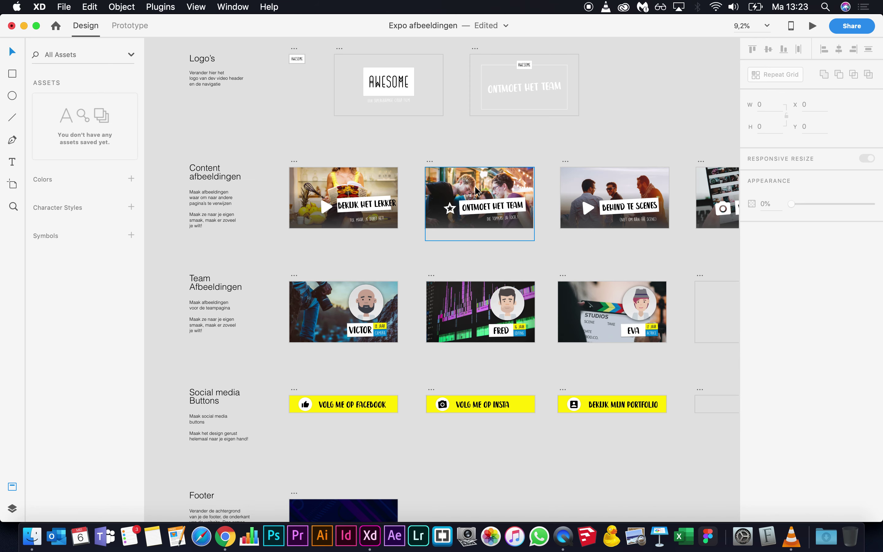
pyautogui.press('super+grave')
pyautogui.press('super+grave')
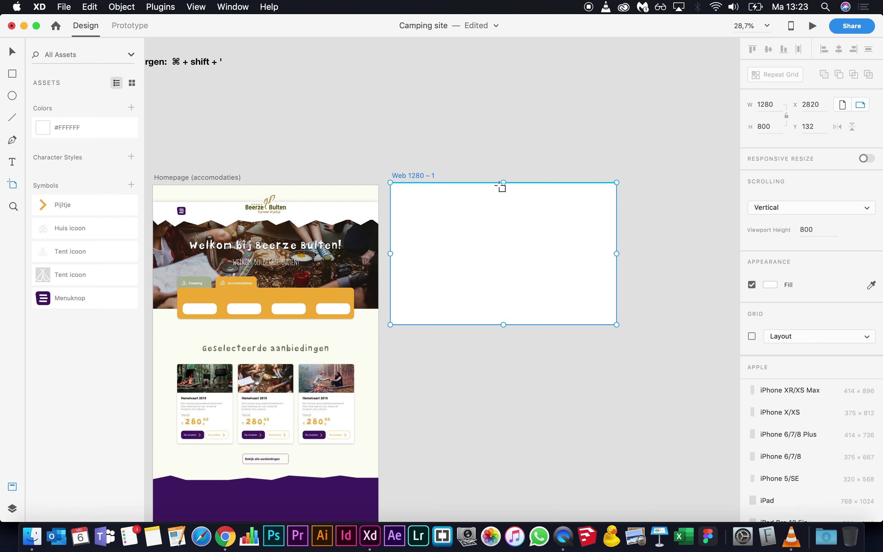
pyautogui.press('v')
pyautogui.moveTo(424, 185); pyautogui.dragTo(459, 188)
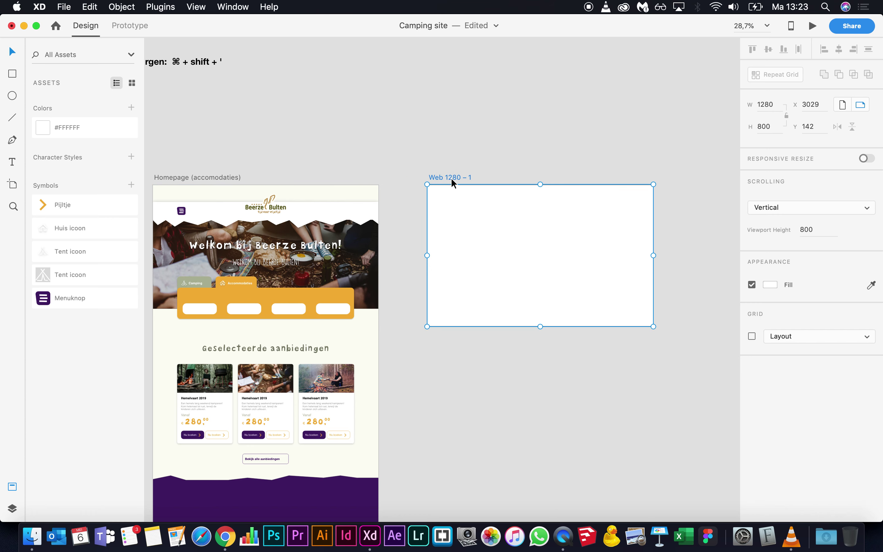
pyautogui.doubleClick(451, 178)
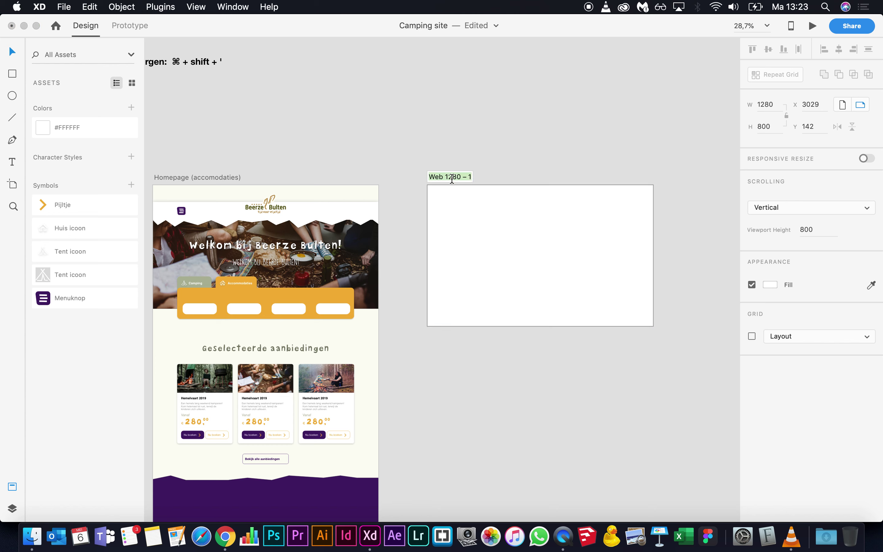
pyautogui.write('Hoofdmenu')
pyautogui.press('Return')
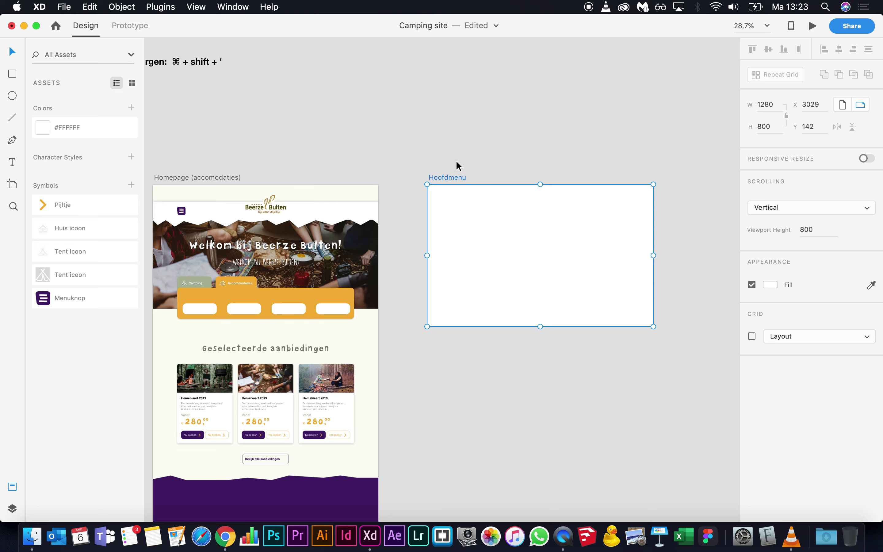
pyautogui.press('super+Tab')
pyautogui.press('super+grave')
pyautogui.press('super+grave')
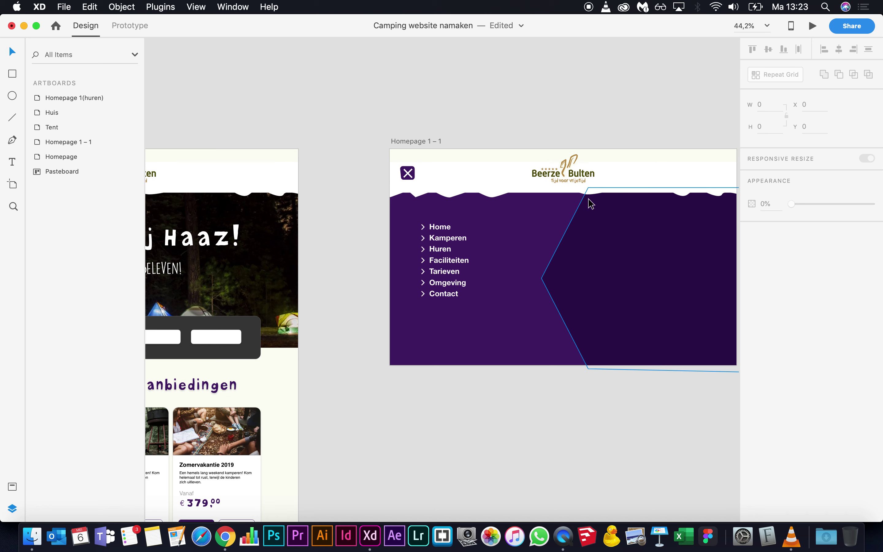
pyautogui.hscroll(2, 594, 170)
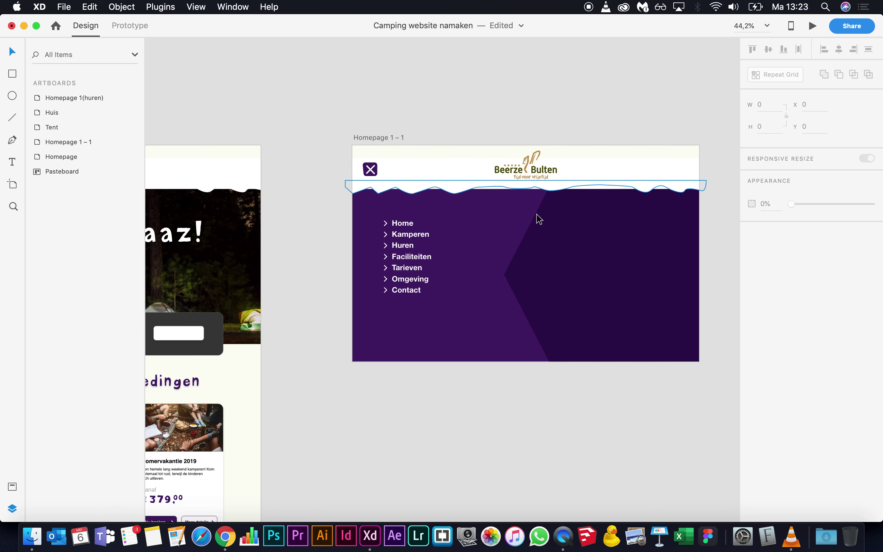
pyautogui.moveTo(684, 420); pyautogui.dragTo(435, 409)
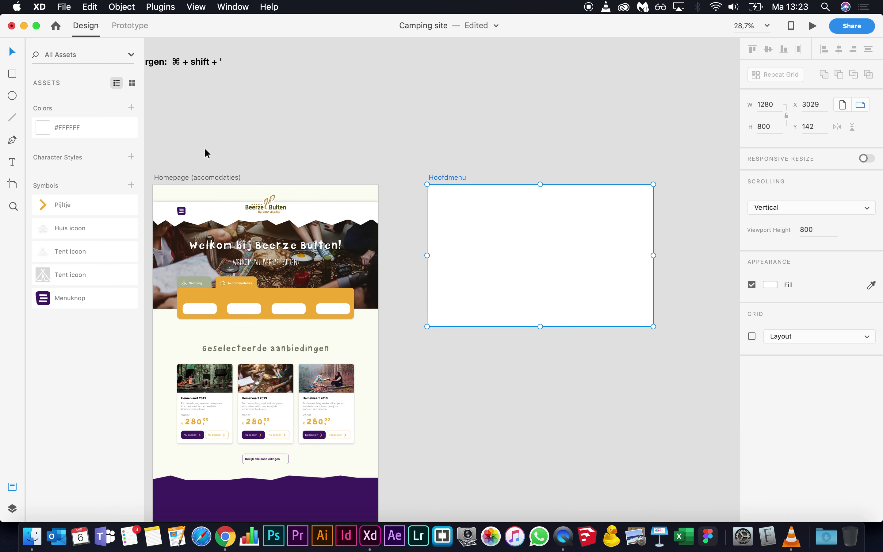
# - Fill the Hoofdmenu artboard's background with the cream header colour
pyautogui.scroll(5, 267, 160)
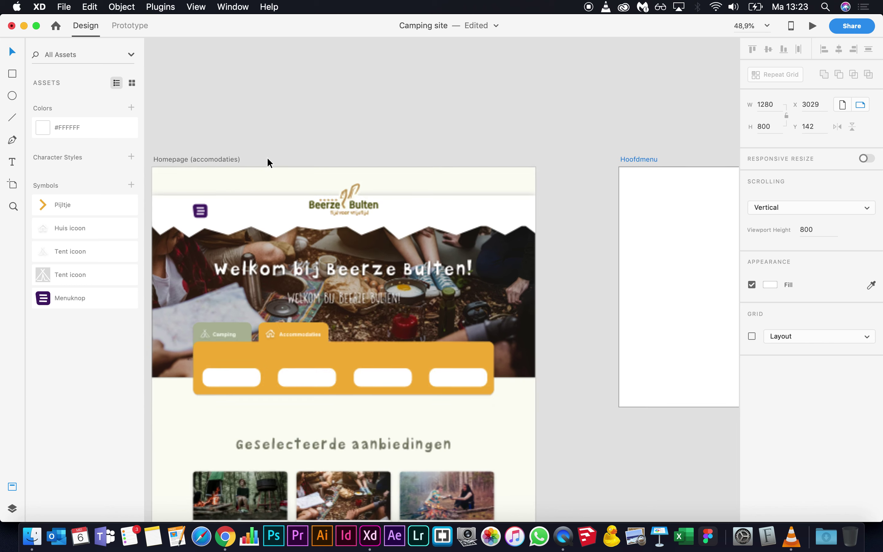
pyautogui.click(871, 285)
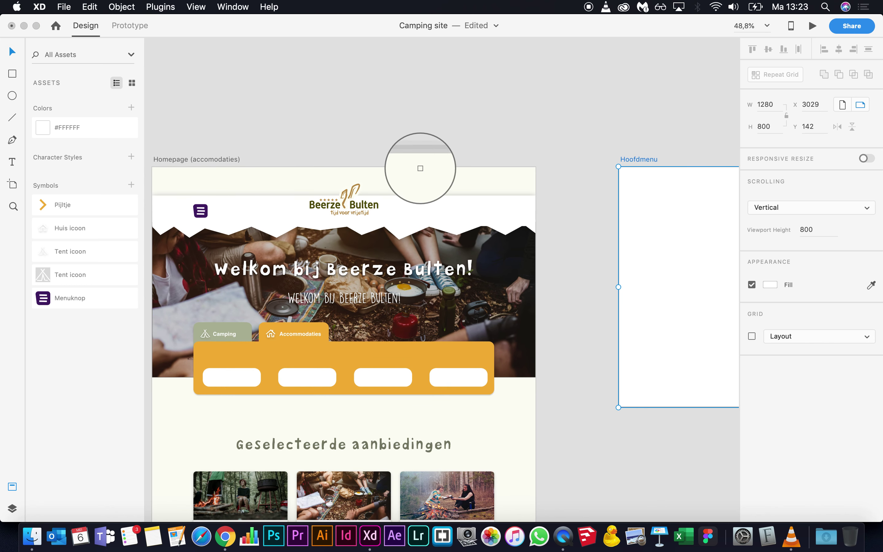
pyautogui.click(405, 172)
pyautogui.click(365, 139)
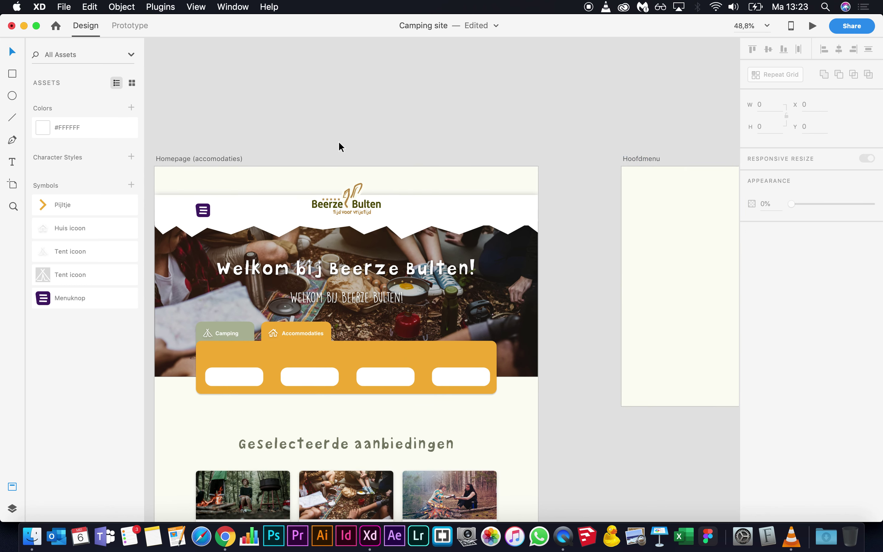
# - Copy the homepage header with logo and menu button into Hoofdmenu and delete the grey image rectangle
pyautogui.hscroll(-3, 338, 141)
pyautogui.scroll(-1, 339, 141)
pyautogui.moveTo(200, 146); pyautogui.dragTo(633, 168)
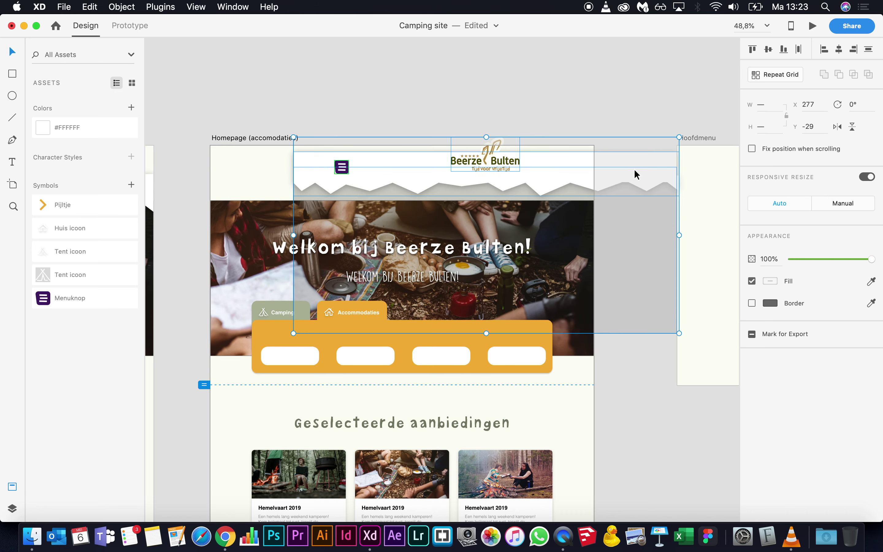
pyautogui.press('super+z')
pyautogui.hscroll(2, 581, 217)
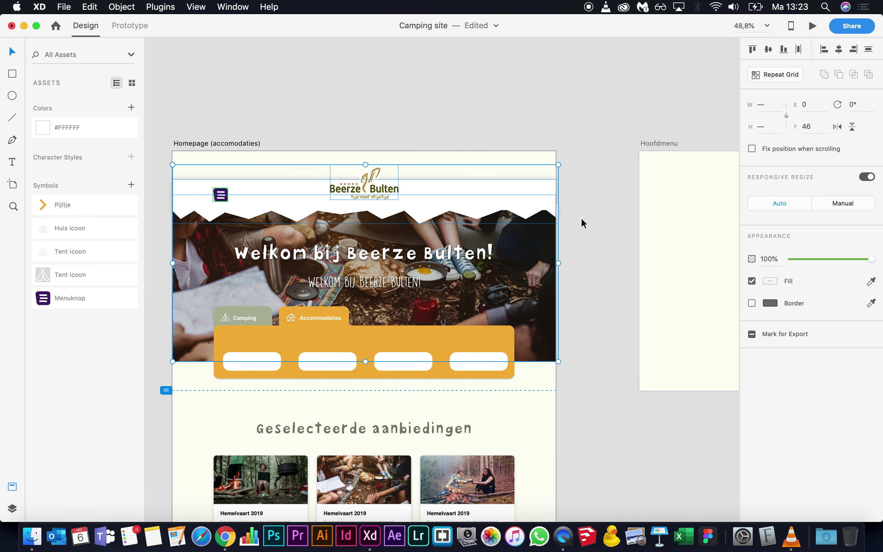
pyautogui.hscroll(15, 580, 217)
pyautogui.click(303, 155)
pyautogui.press('super+v')
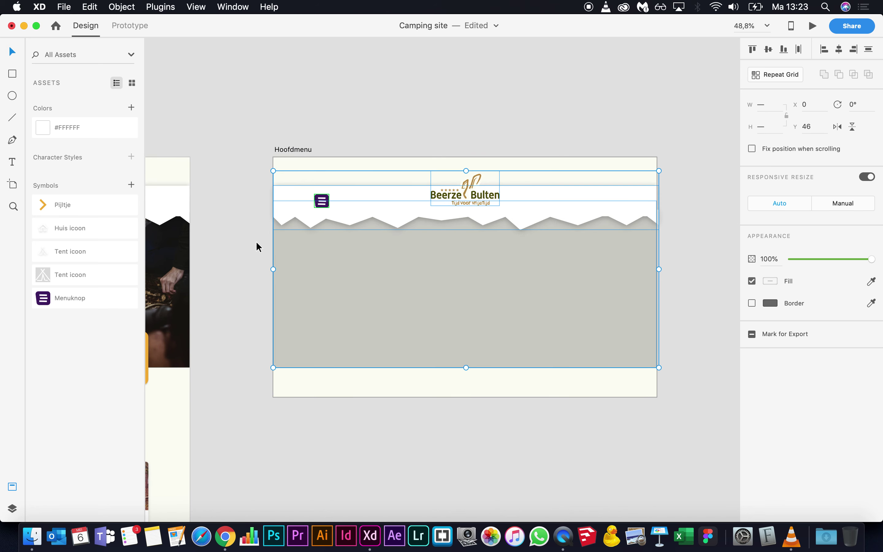
pyautogui.click(248, 272)
pyautogui.click(386, 315)
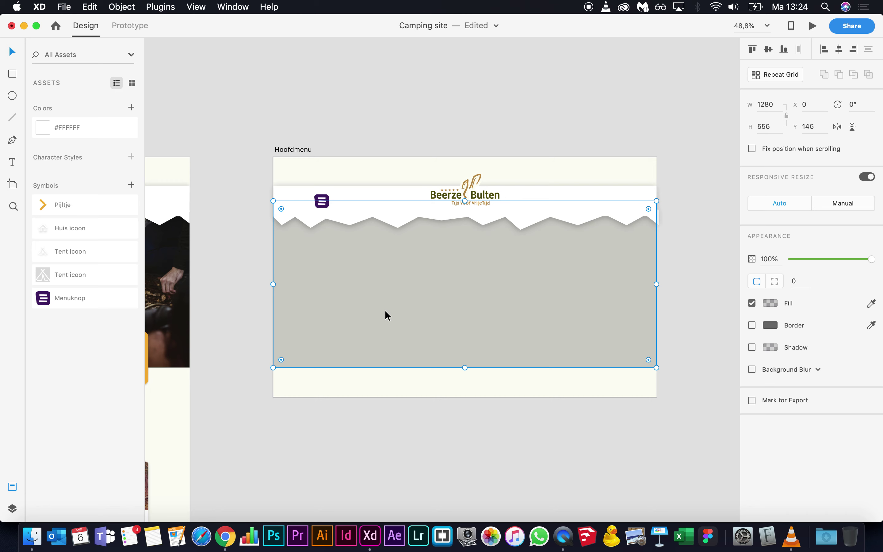
pyautogui.press('Delete')
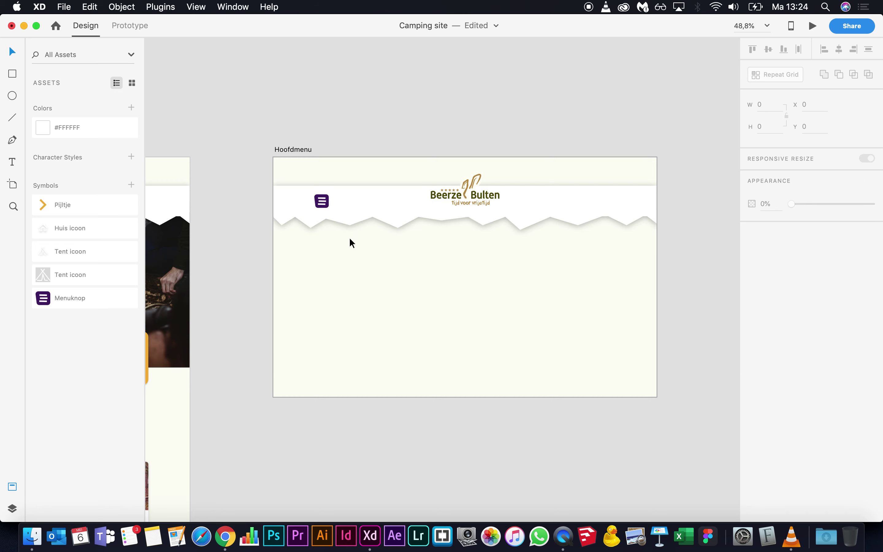
pyautogui.hscroll(-10, 331, 208)
# - Inside the Menuknop symbol, delete the middle and bottom bars and move the top bar to the centre
pyautogui.hscroll(-3, 331, 209)
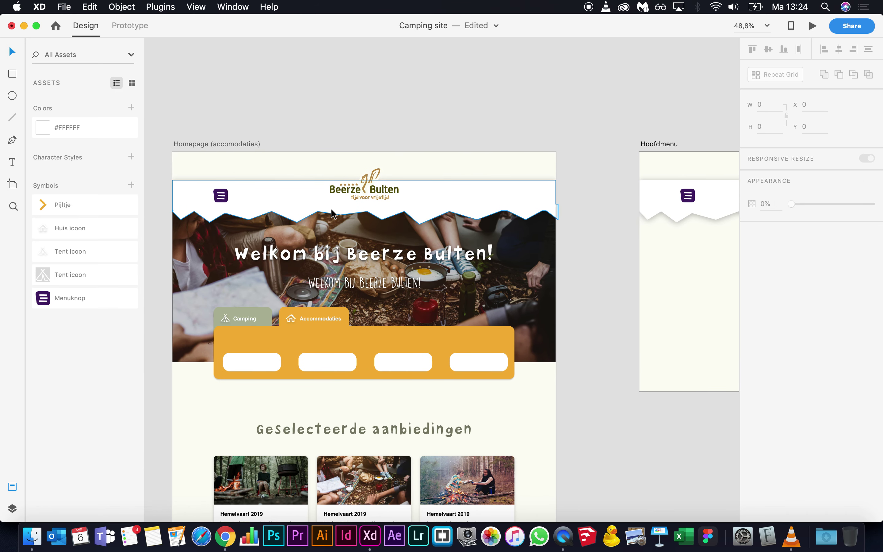
pyautogui.hscroll(8, 332, 209)
pyautogui.scroll(3, 480, 193)
pyautogui.scroll(15, 480, 192)
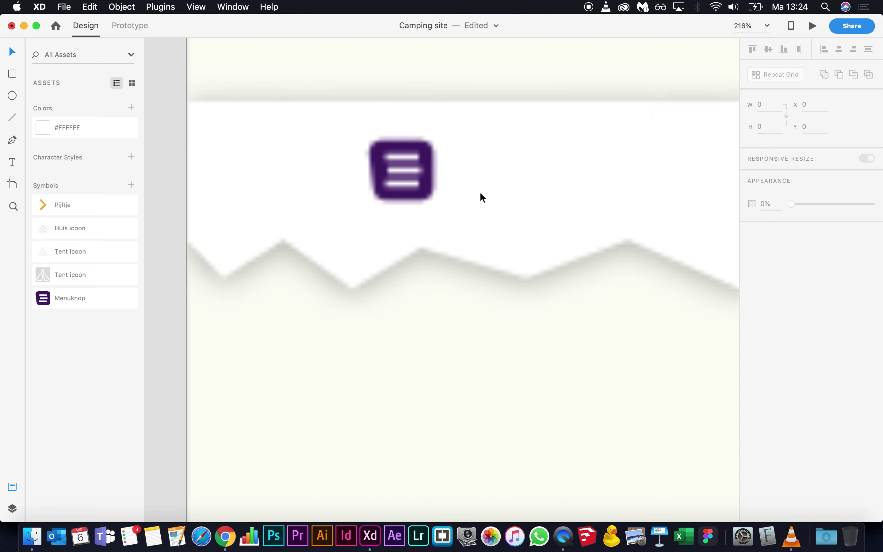
pyautogui.hscroll(-3, 405, 172)
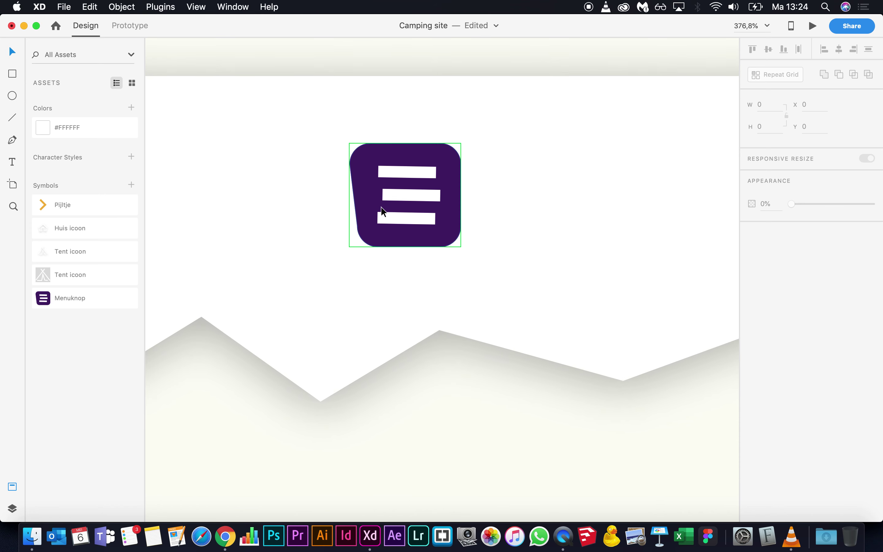
pyautogui.click(412, 198)
pyautogui.doubleClick(420, 197)
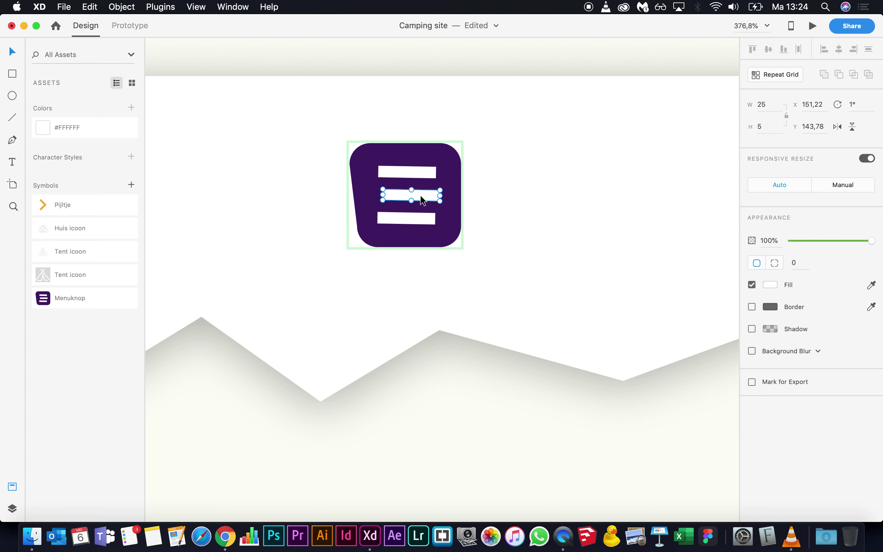
pyautogui.press('Delete')
pyautogui.click(420, 173)
pyautogui.moveTo(420, 173); pyautogui.dragTo(427, 216)
pyautogui.click(422, 215)
pyautogui.press('Delete')
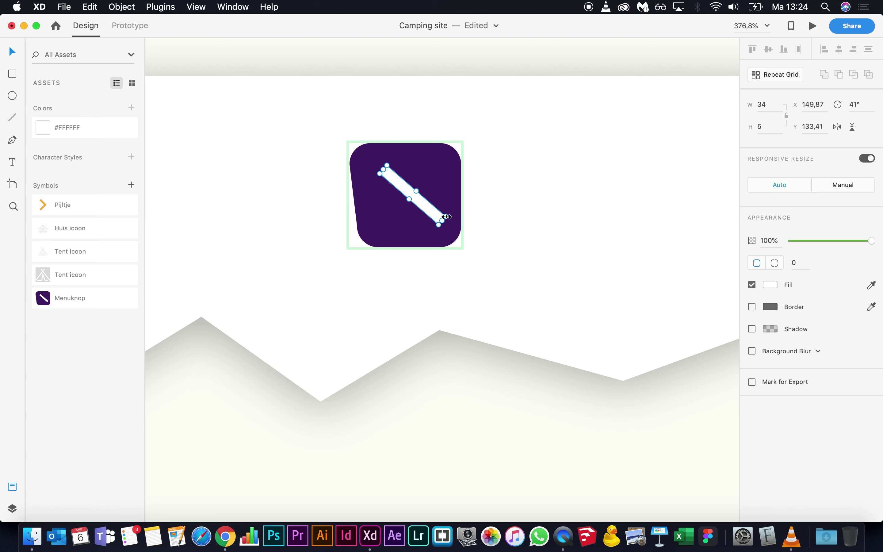
# - Rotate the remaining bars to ±45° so they cross, and centre the white X
pyautogui.moveTo(448, 213); pyautogui.dragTo(440, 157)
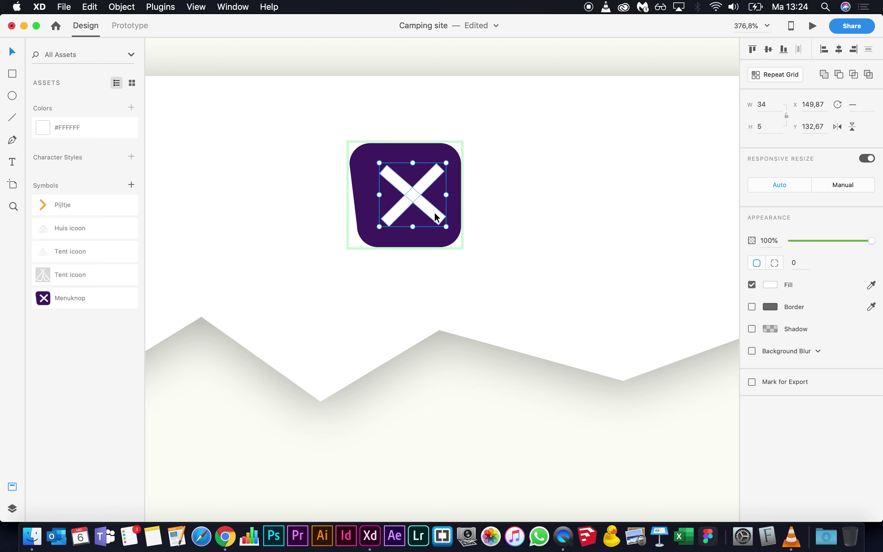
pyautogui.moveTo(434, 215); pyautogui.dragTo(431, 215)
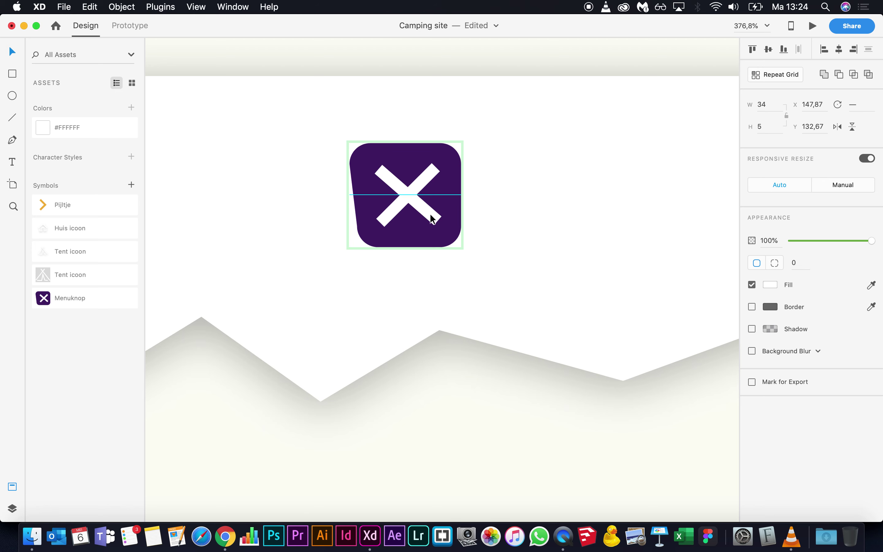
pyautogui.scroll(-6, 550, 240)
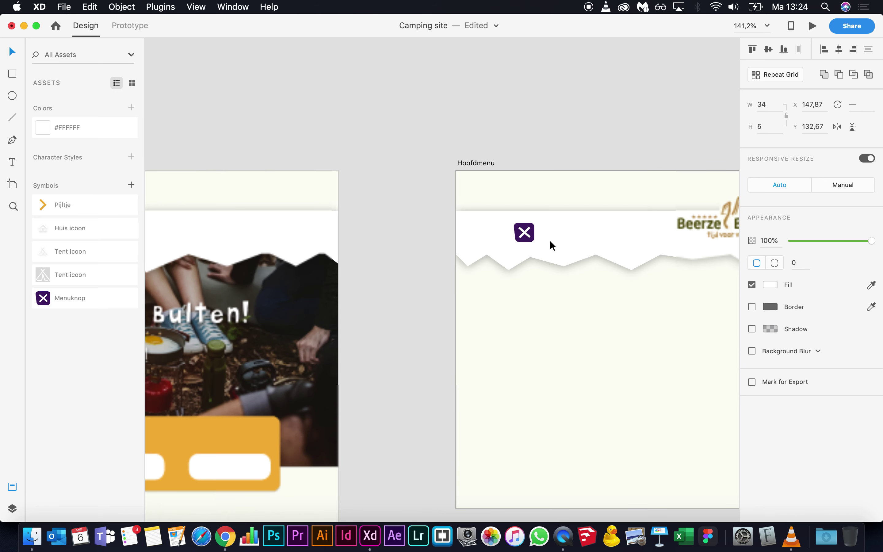
# - Draw a rectangle over the lower Hoofdmenu artboard, fitted exactly to the artboard width
pyautogui.click(406, 270)
pyautogui.scroll(-4, 406, 271)
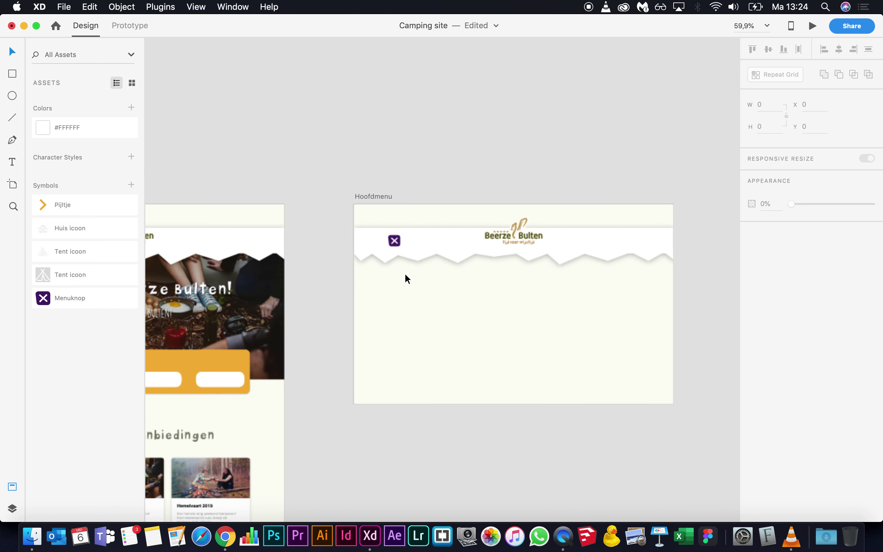
pyautogui.hscroll(2, 407, 278)
pyautogui.click(12, 75)
pyautogui.moveTo(305, 229)
pyautogui.mouseDown()
pyautogui.moveTo(455, 367)
pyautogui.moveTo(631, 383)
pyautogui.moveTo(642, 400)
pyautogui.mouseUp()
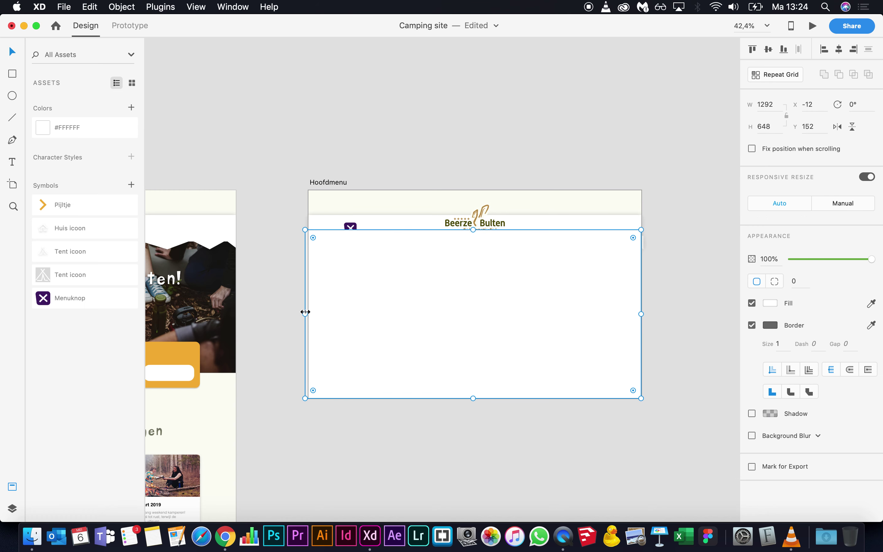
pyautogui.moveTo(305, 312); pyautogui.dragTo(309, 312)
# - Fill the rectangle with the saved purple swatch and send it behind the jagged white shape
pyautogui.click(771, 305)
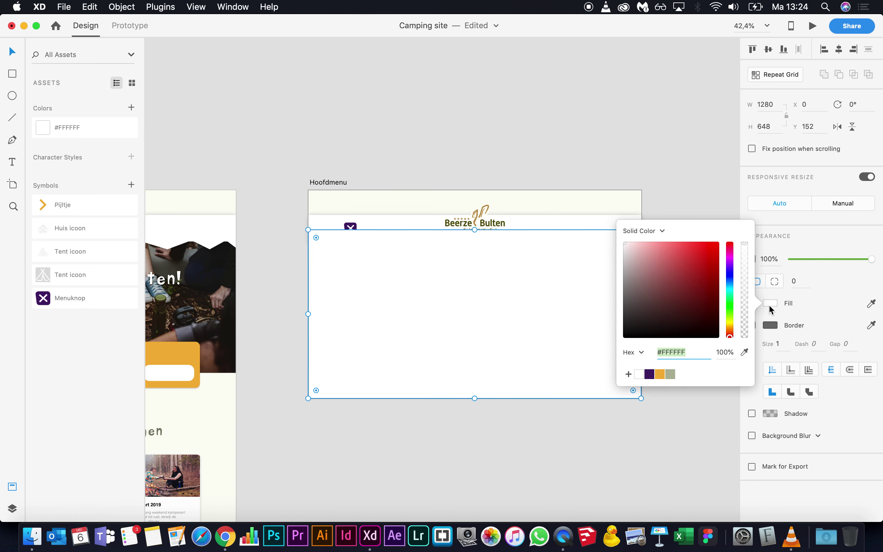
pyautogui.click(648, 373)
pyautogui.click(608, 464)
pyautogui.click(602, 340)
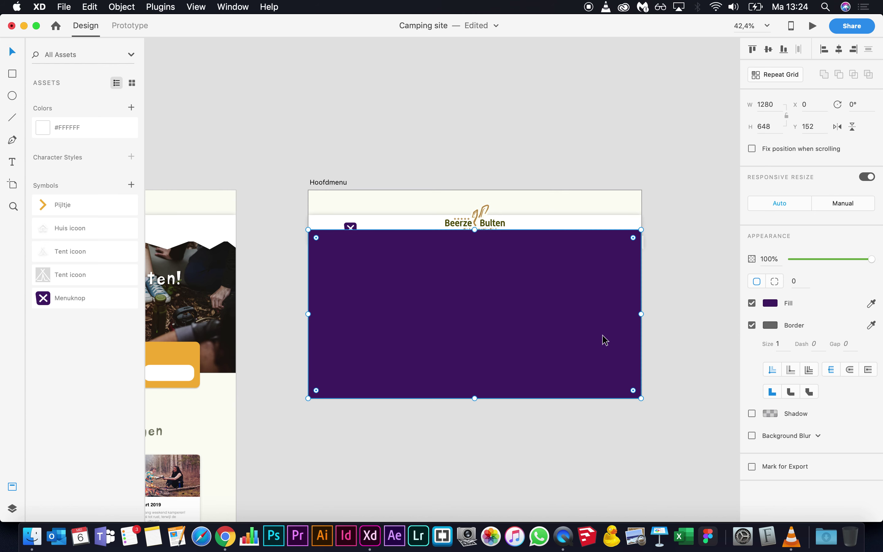
pyautogui.press('super+bracketleft')
pyautogui.click(508, 147)
pyautogui.scroll(-2, 507, 148)
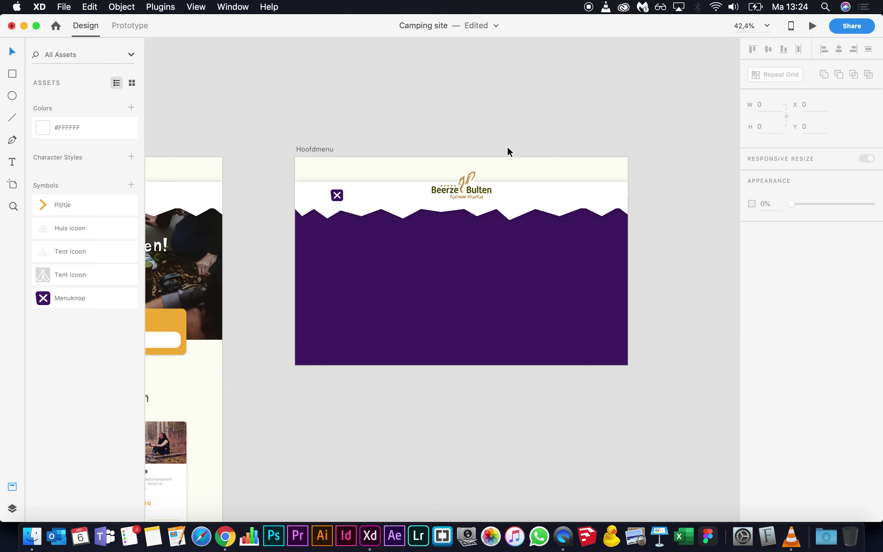
# - Place the Pijltje symbol on the purple panel and enlarge its arrow to 13.25 × 26.5
pyautogui.moveTo(80, 204); pyautogui.dragTo(334, 250)
pyautogui.scroll(2, 335, 251)
pyautogui.scroll(5, 336, 251)
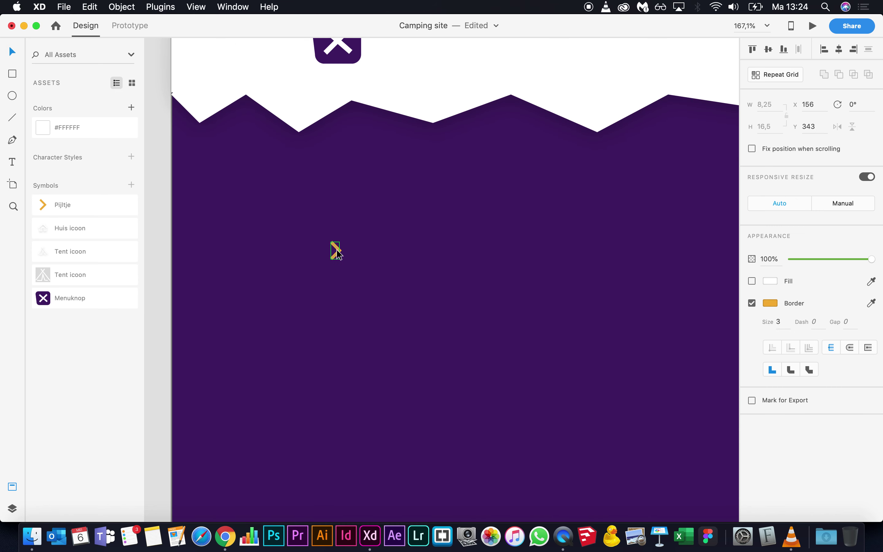
pyautogui.click(337, 255)
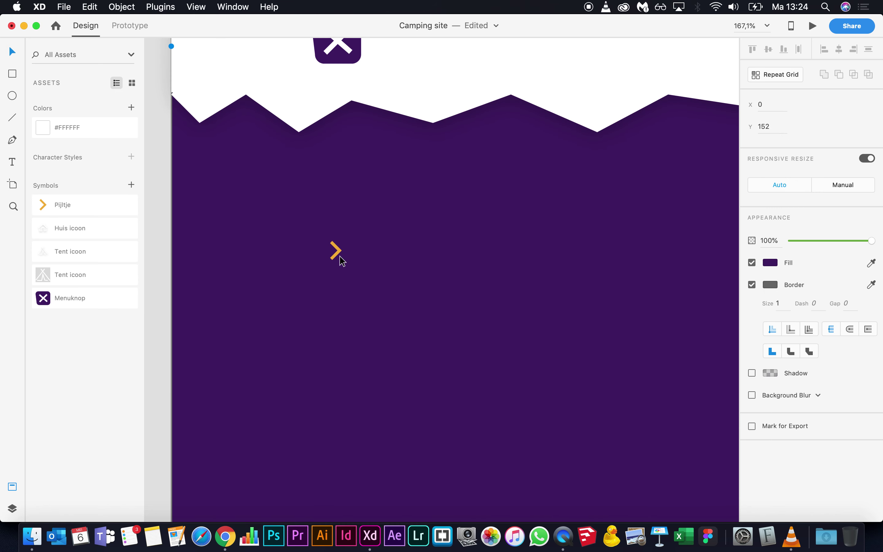
pyautogui.doubleClick(335, 251)
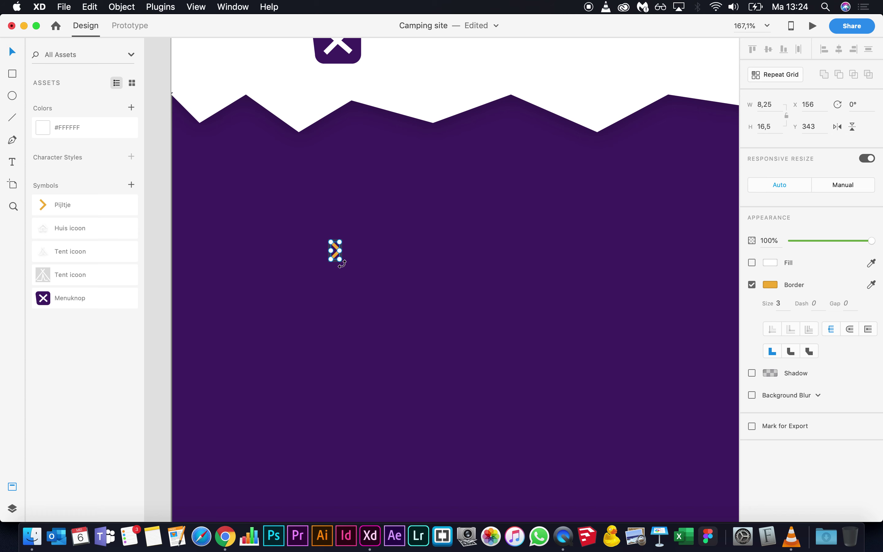
pyautogui.moveTo(339, 258); pyautogui.dragTo(345, 269)
# - Set the arrow's Border colour to white
pyautogui.click(770, 285)
pyautogui.moveTo(715, 300); pyautogui.dragTo(595, 188)
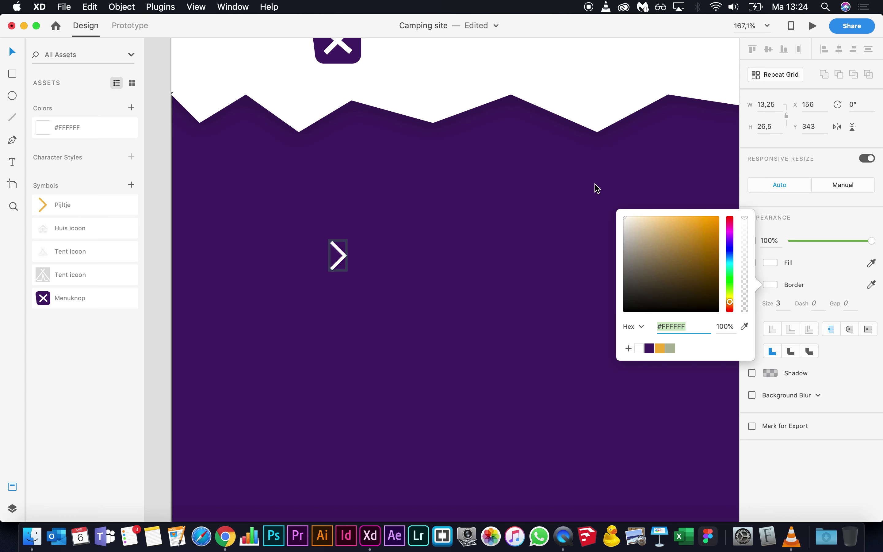
pyautogui.scroll(-5, 247, 215)
pyautogui.click(163, 231)
pyautogui.hscroll(2, 232, 249)
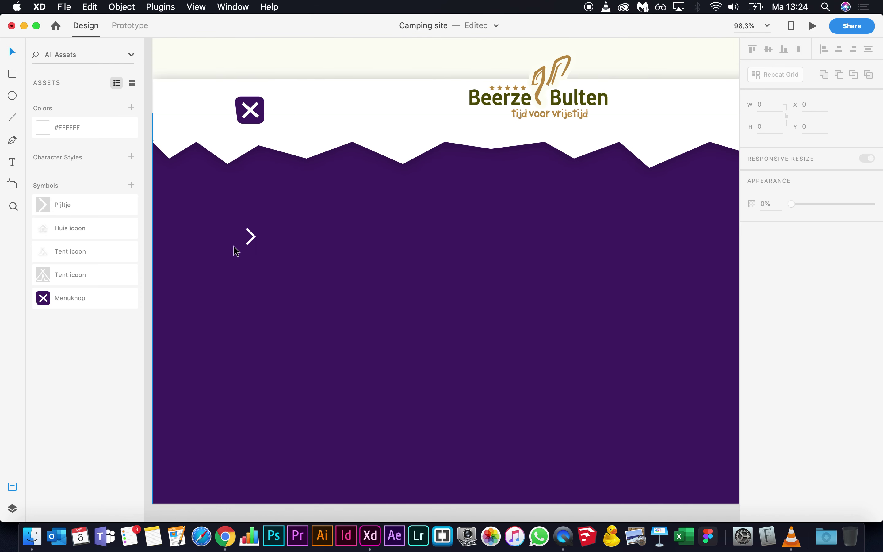
pyautogui.scroll(-3, 232, 250)
pyautogui.scroll(-3, 234, 254)
pyautogui.scroll(-2, 158, 217)
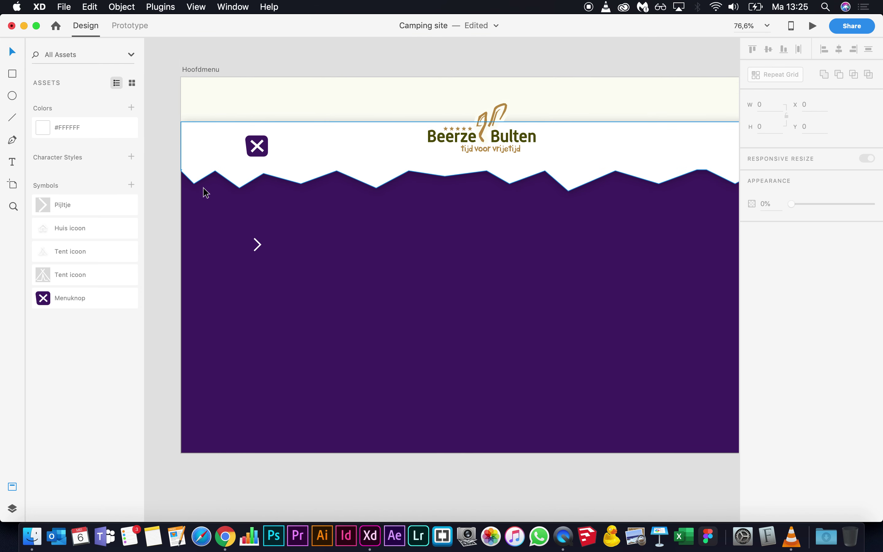
# - Paste the menu list (Home through Contact) into a new text box beside the arrow
pyautogui.click(12, 162)
pyautogui.moveTo(279, 241); pyautogui.dragTo(447, 410)
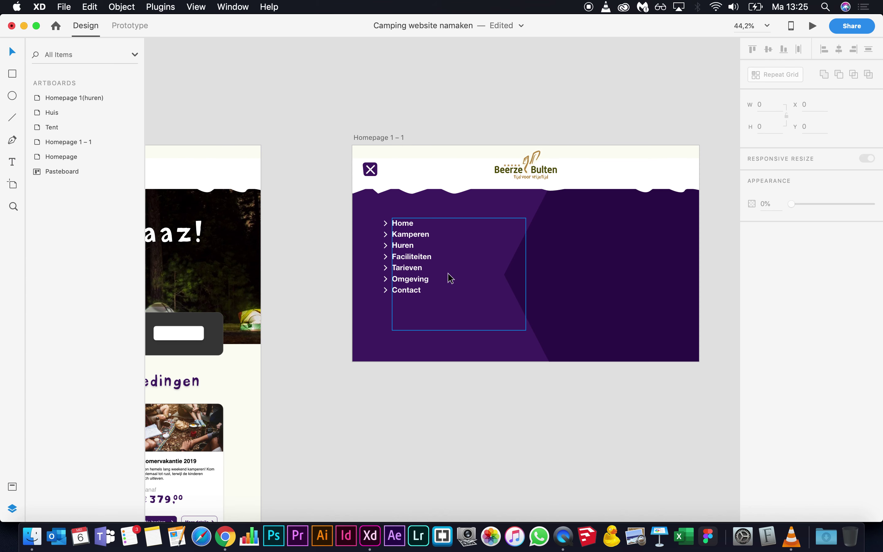
pyautogui.doubleClick(423, 281)
pyautogui.press('super+a')
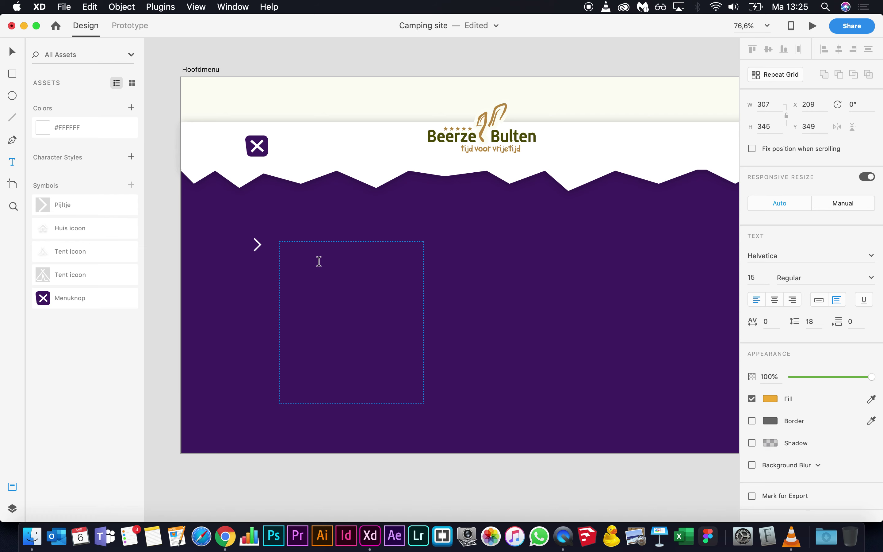
pyautogui.write('Home Kamperen Huren Faciliteiten Tarieven Omgeving Contact')
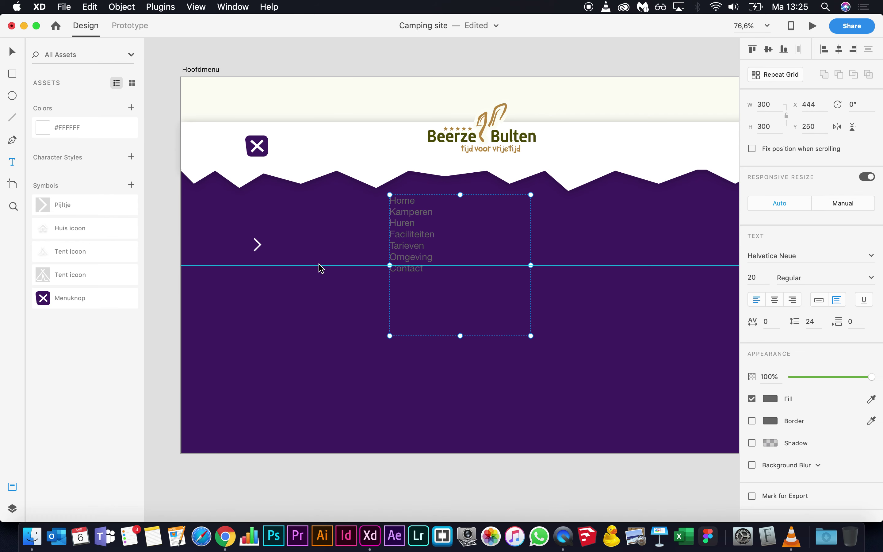
pyautogui.press('Escape')
pyautogui.moveTo(399, 242); pyautogui.dragTo(313, 285)
# - Make the menu text Helvetica Neue Bold at 27 pt
pyautogui.doubleClick(312, 281)
pyautogui.press('super+a')
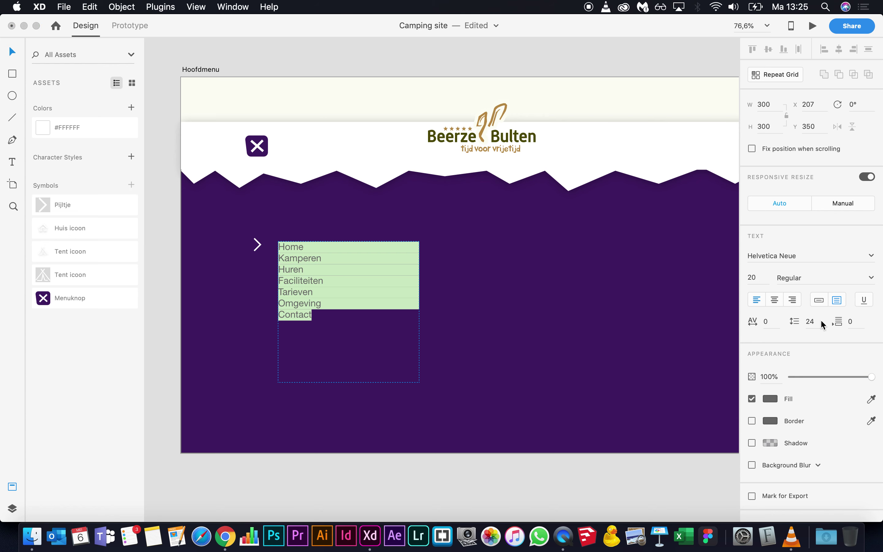
pyautogui.click(871, 280)
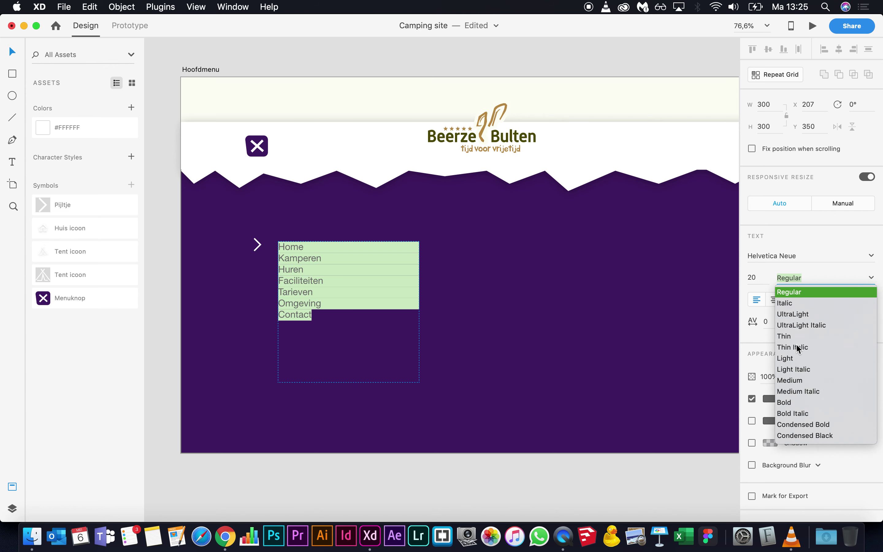
pyautogui.click(789, 403)
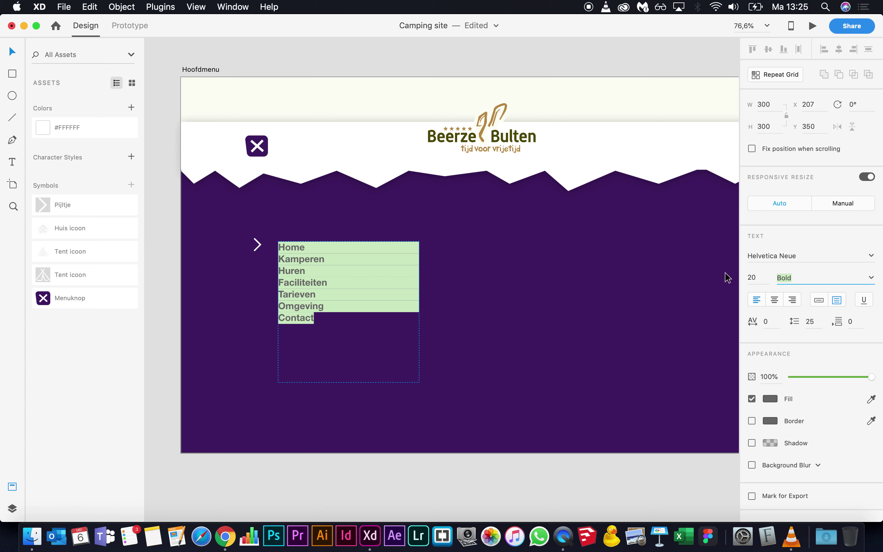
pyautogui.click(350, 292)
pyautogui.press('super+shift+period')
pyautogui.press('super+shift+period')
pyautogui.press('super+shift+period')
pyautogui.press('super+shift+period')
pyautogui.press('super+shift+period')
pyautogui.press('super+shift+period')
pyautogui.press('super+shift+period')
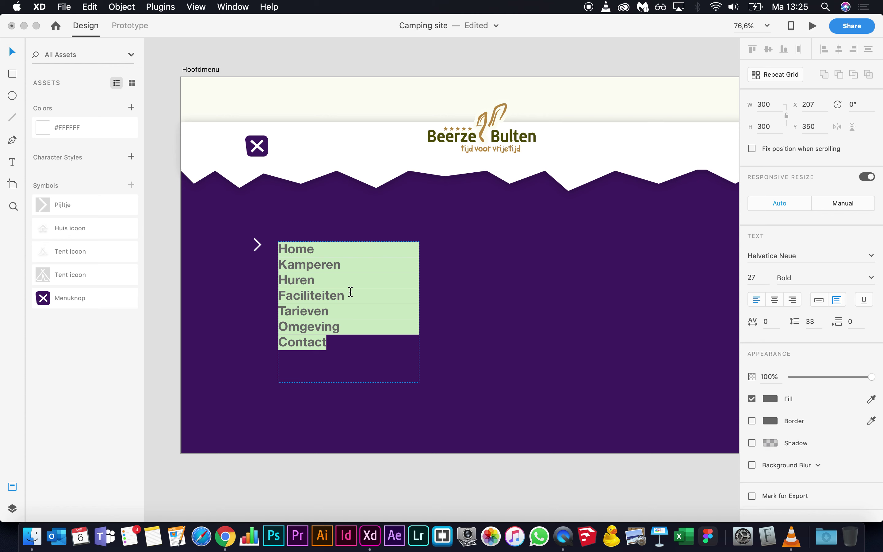
pyautogui.press('Right')
pyautogui.press('Return')
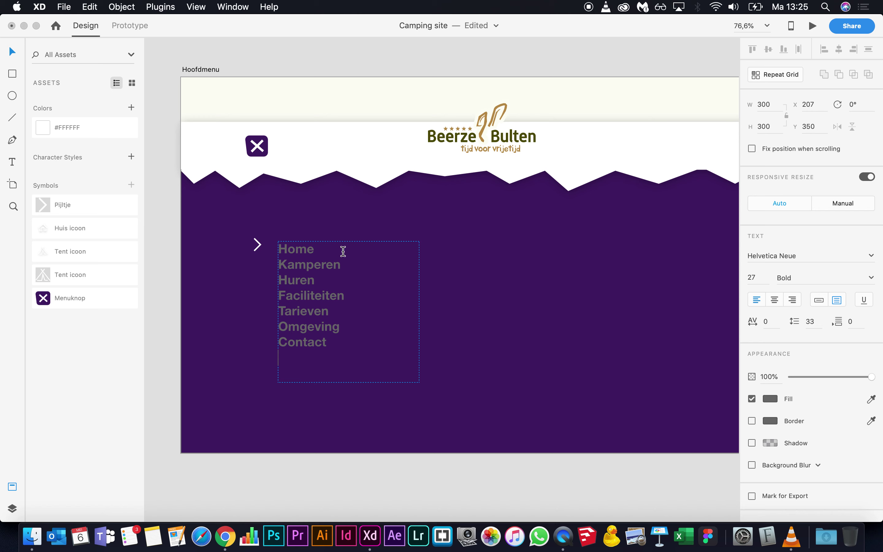
pyautogui.press('super+a')
pyautogui.press('Right')
pyautogui.press('super+a')
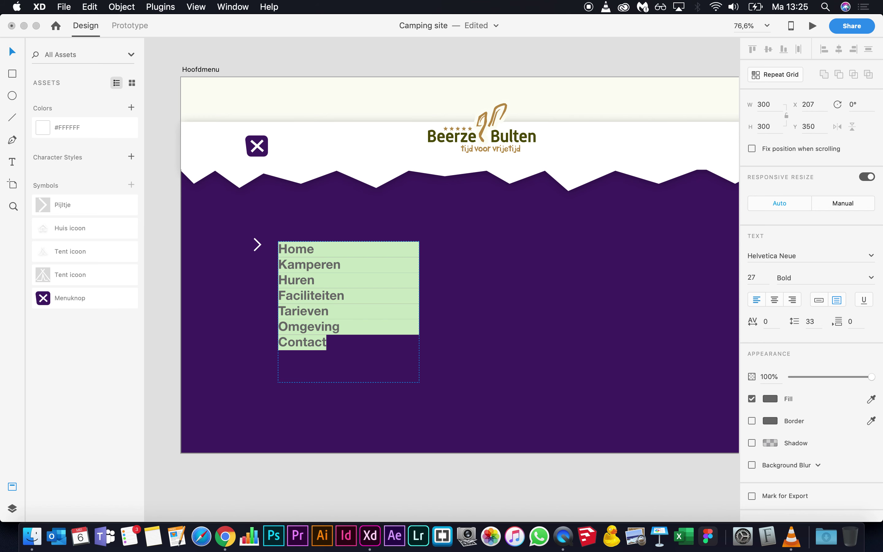
# - Set the menu text's line spacing to 40
pyautogui.click(808, 321)
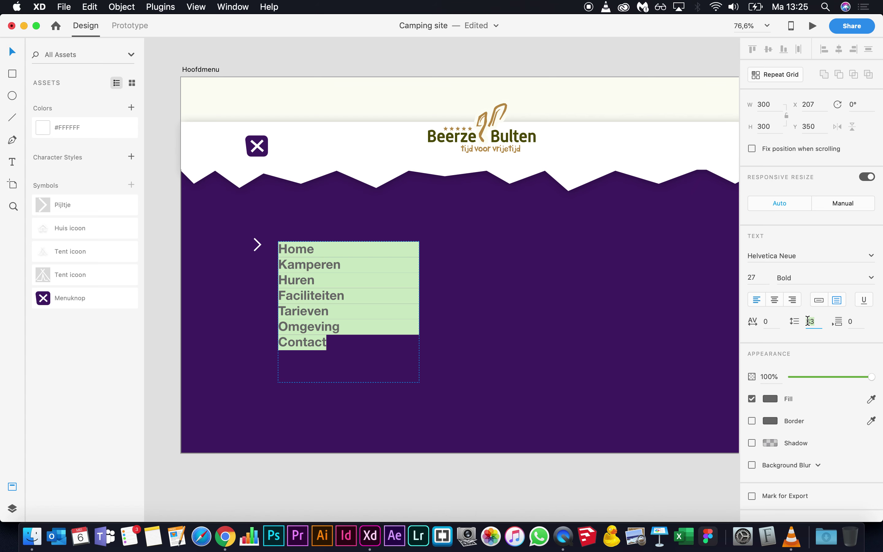
pyautogui.write('40')
pyautogui.press('Return')
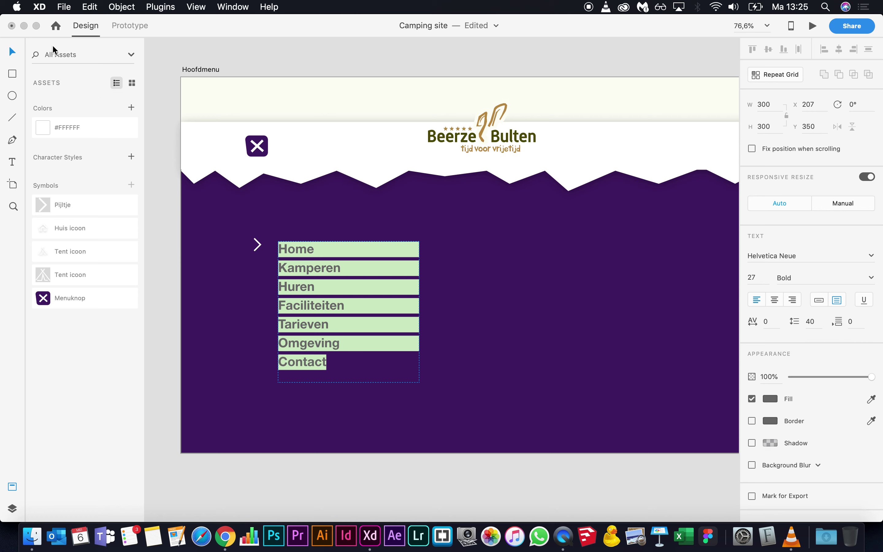
pyautogui.click(256, 245)
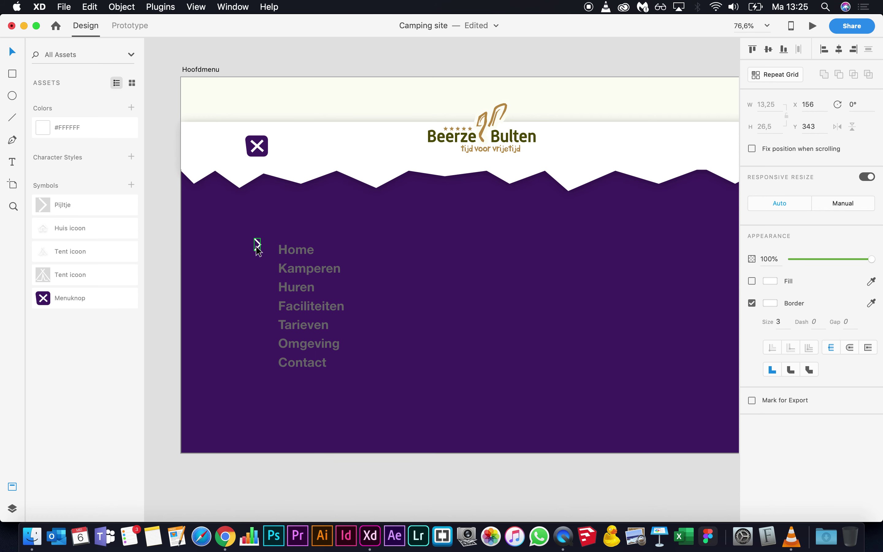
# - Change the menu text Fill to white
pyautogui.click(317, 292)
pyautogui.doubleClick(318, 292)
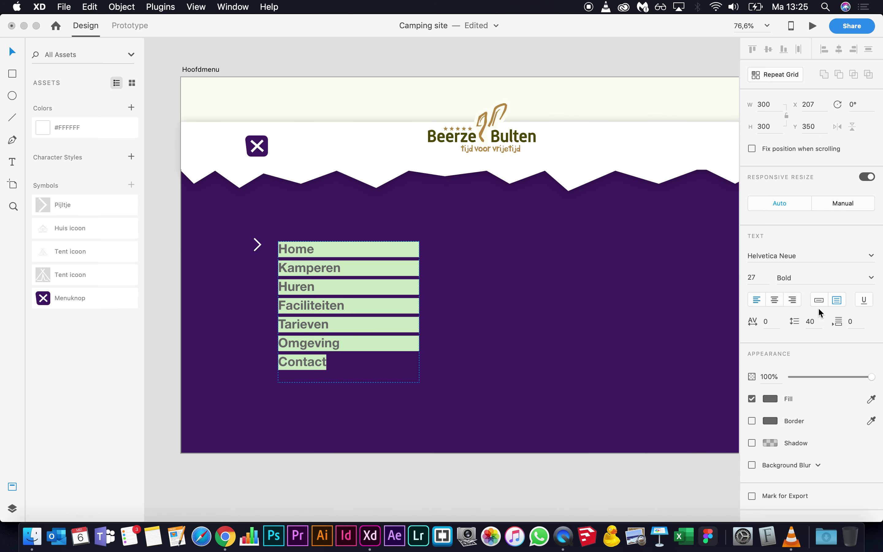
pyautogui.click(770, 400)
pyautogui.moveTo(668, 379); pyautogui.dragTo(561, 264)
pyautogui.click(230, 245)
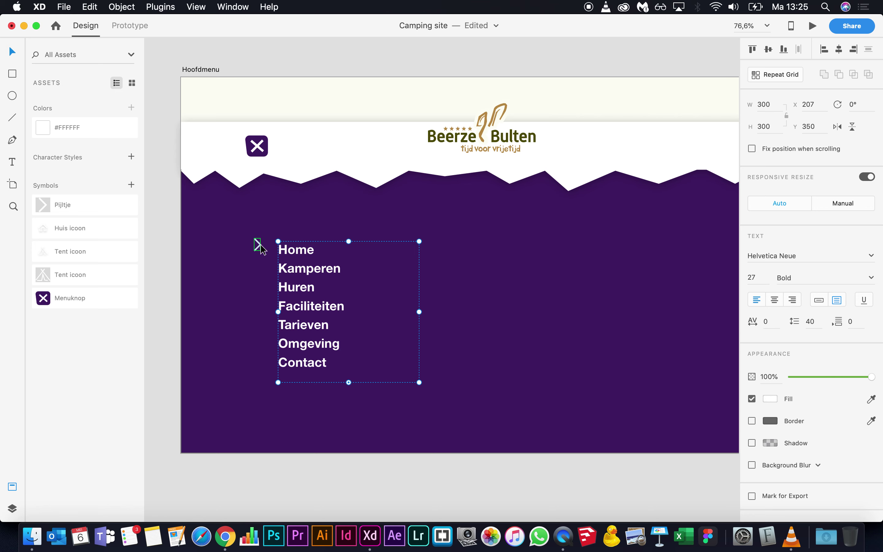
pyautogui.click(258, 248)
pyautogui.scroll(5, 257, 250)
# - Align the arrow with Home and Repeat Grid it down beside the menu items
pyautogui.moveTo(270, 263); pyautogui.dragTo(276, 257)
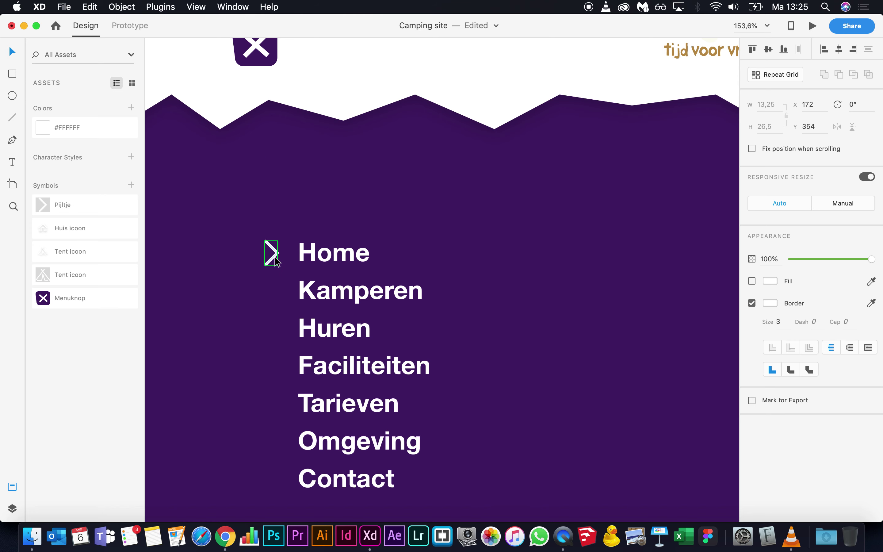
pyautogui.click(762, 74)
pyautogui.scroll(-3, 285, 282)
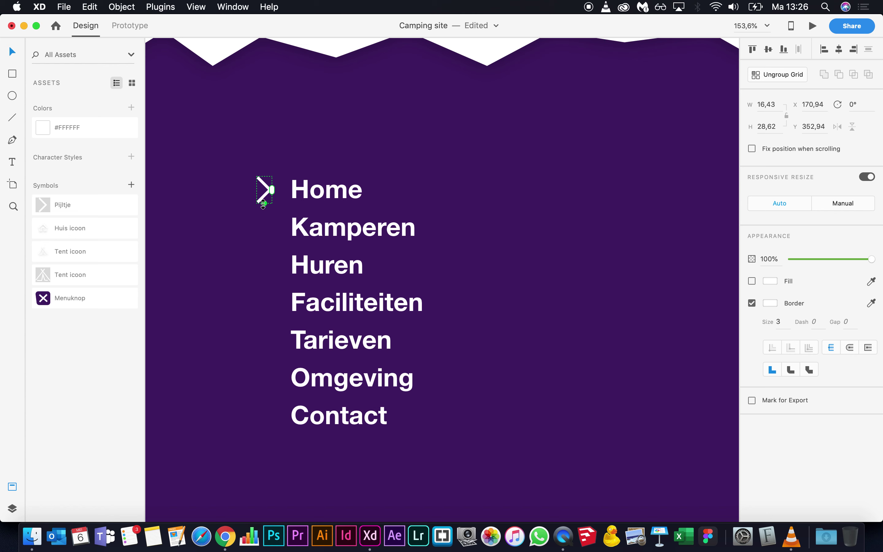
pyautogui.moveTo(263, 204); pyautogui.dragTo(287, 464)
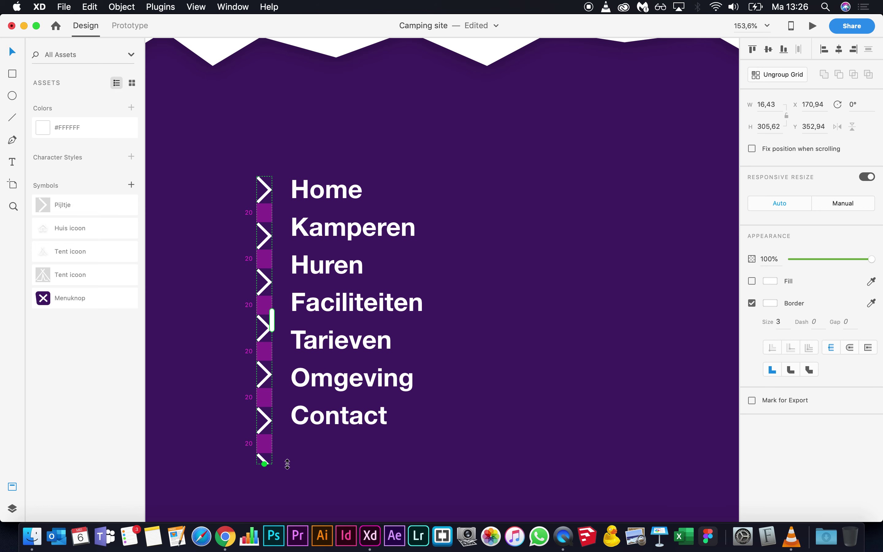
# - Increase the menu text line spacing, settling on 49 after trying 50 and 48
pyautogui.doubleClick(365, 226)
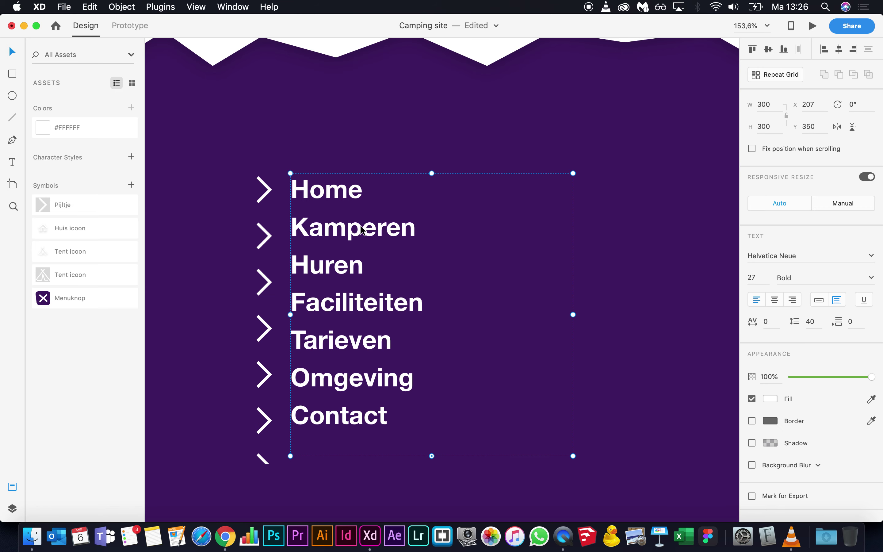
pyautogui.press('super+a')
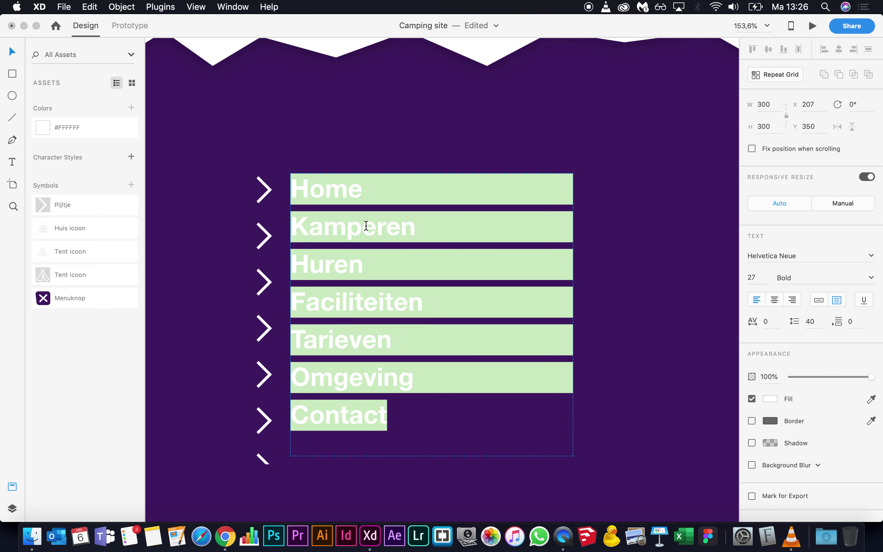
pyautogui.click(810, 321)
pyautogui.write('50')
pyautogui.press('Return')
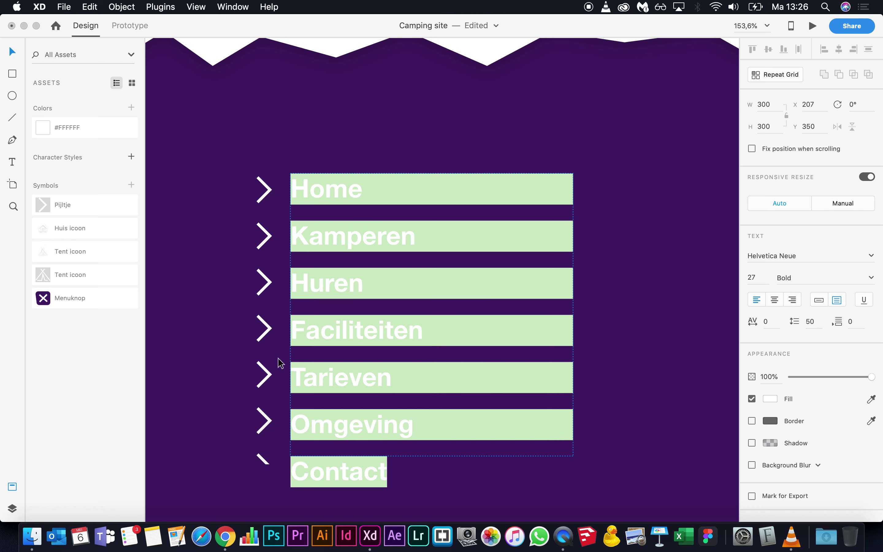
pyautogui.click(809, 321)
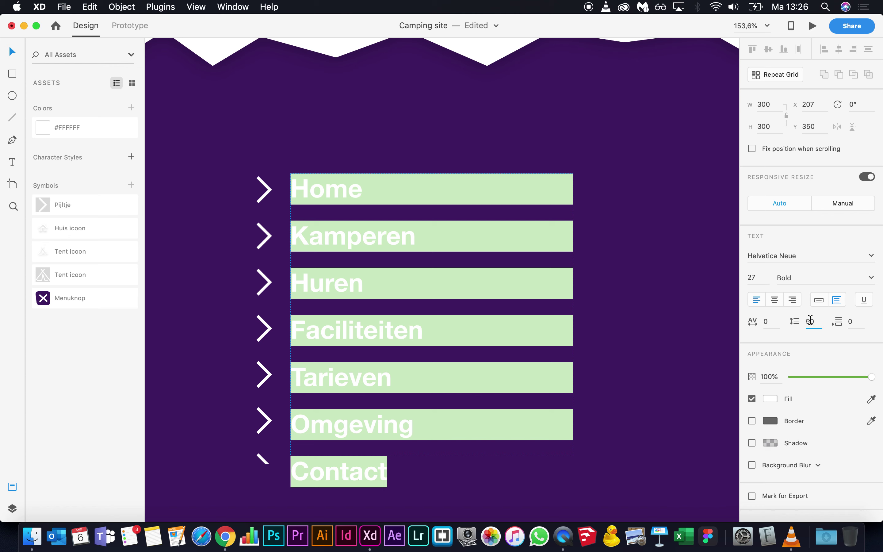
pyautogui.write('48')
pyautogui.press('Return')
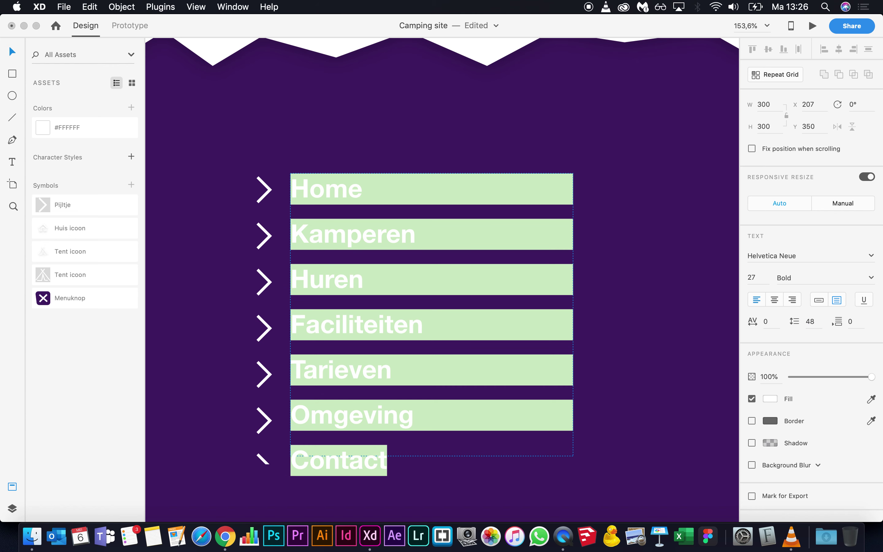
pyautogui.click(809, 322)
pyautogui.write('49')
pyautogui.press('Return')
# - Extend the repeated arrow column further down to match the wider spacing
pyautogui.click(236, 447)
pyautogui.click(267, 460)
pyautogui.moveTo(266, 464); pyautogui.dragTo(265, 518)
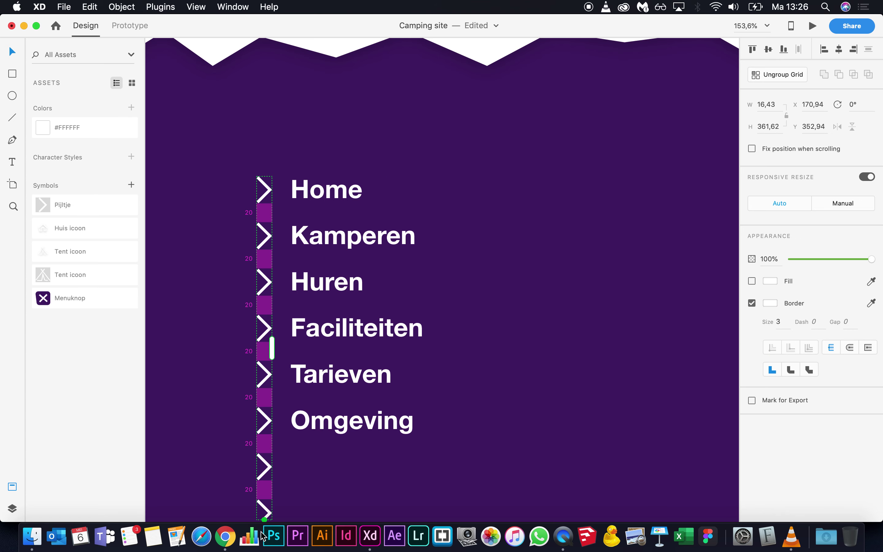